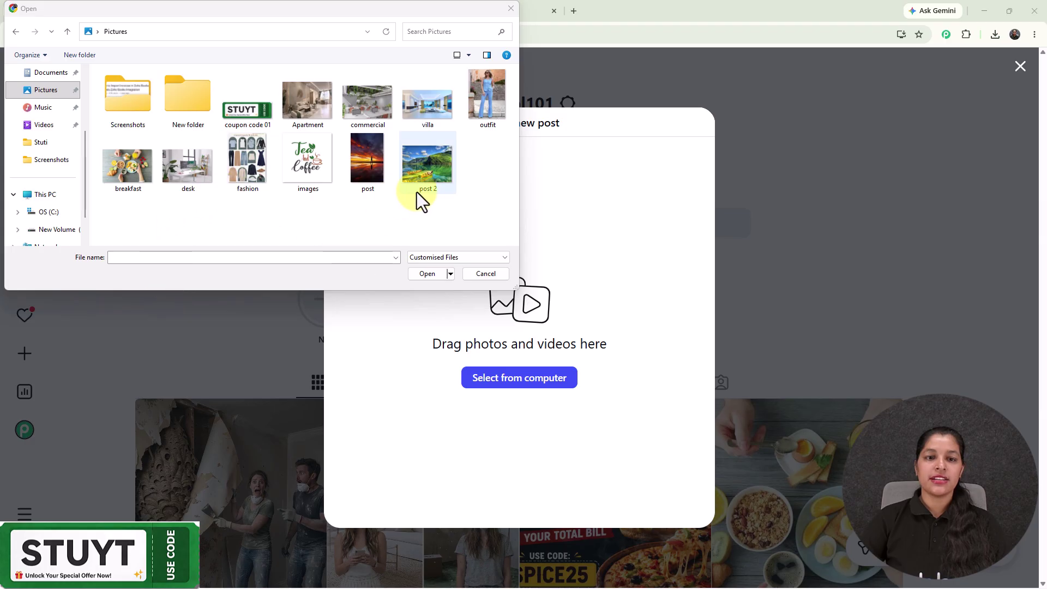
- Load the picture "post" into the new Instagram post and continue past cropping and filters without changes
click(369, 189)
click(428, 274)
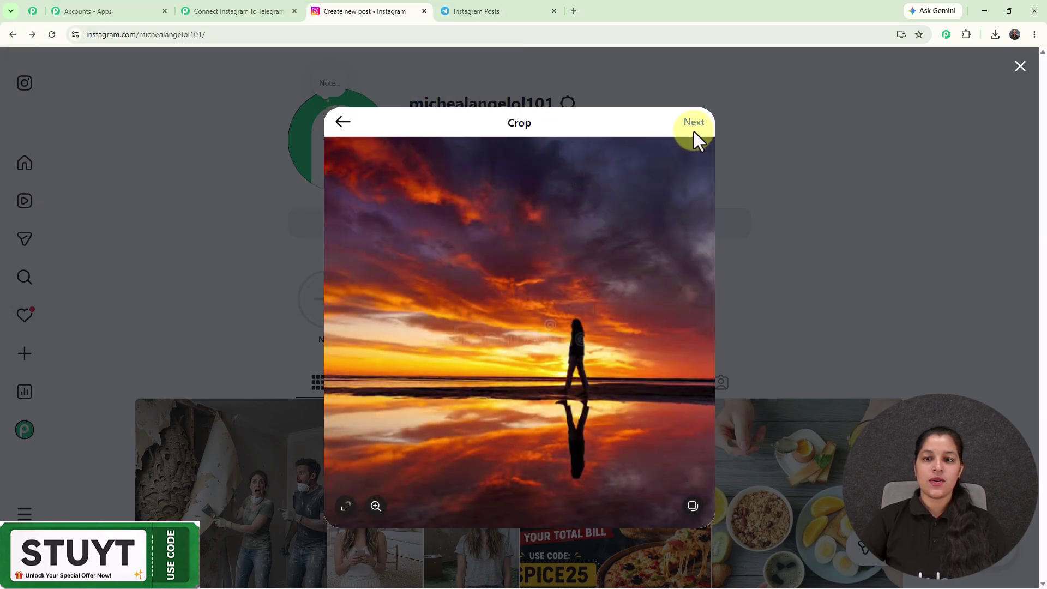
click(694, 131)
click(809, 122)
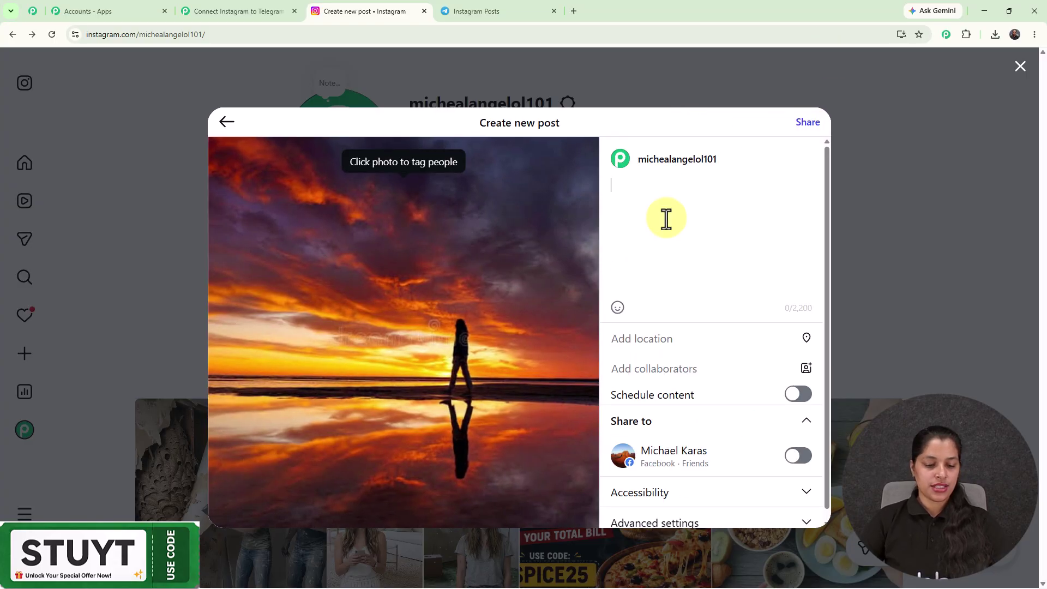
- Caption the post "Sometimes, the best therapy is a quiet walk under an open sky. 🌿✨" plus hashtags from #NaturePhotography to #Wanderlust, and share it
click(666, 218)
text(Sometimes, the best therapy is a quiet walk under an open sky. 🌿 ✨   NatureLovers #NaturePhotography #SunsetLovers #ExploreMore #EarthFocus #Wanderlust)
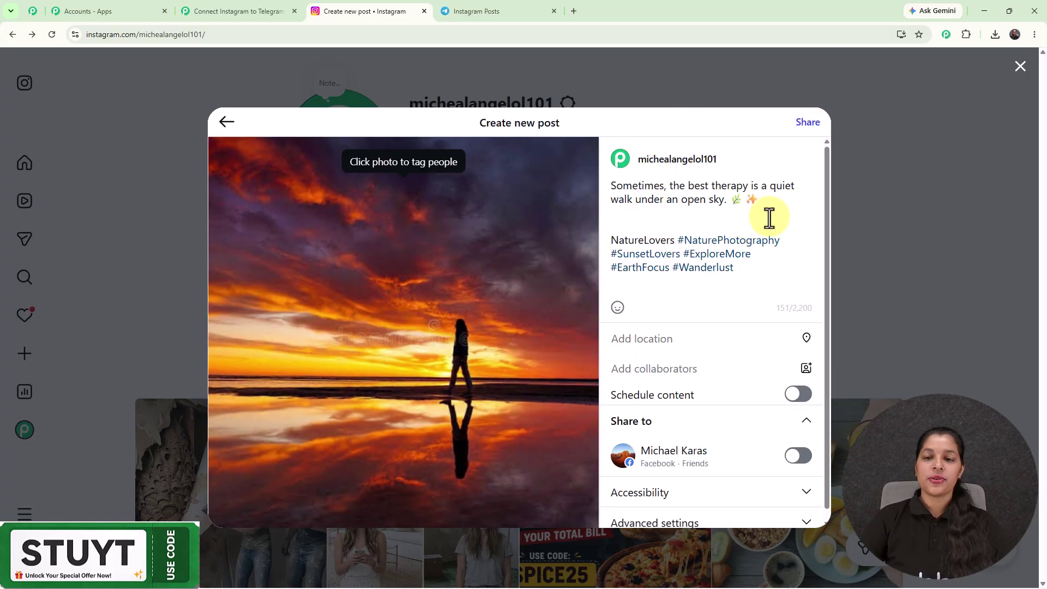
click(806, 123)
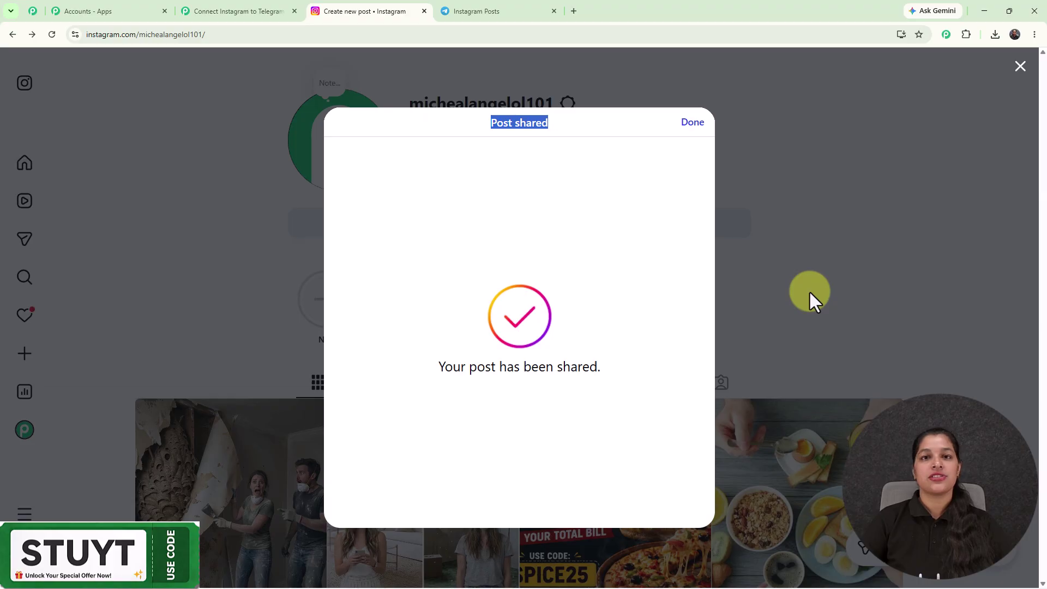
click(692, 123)
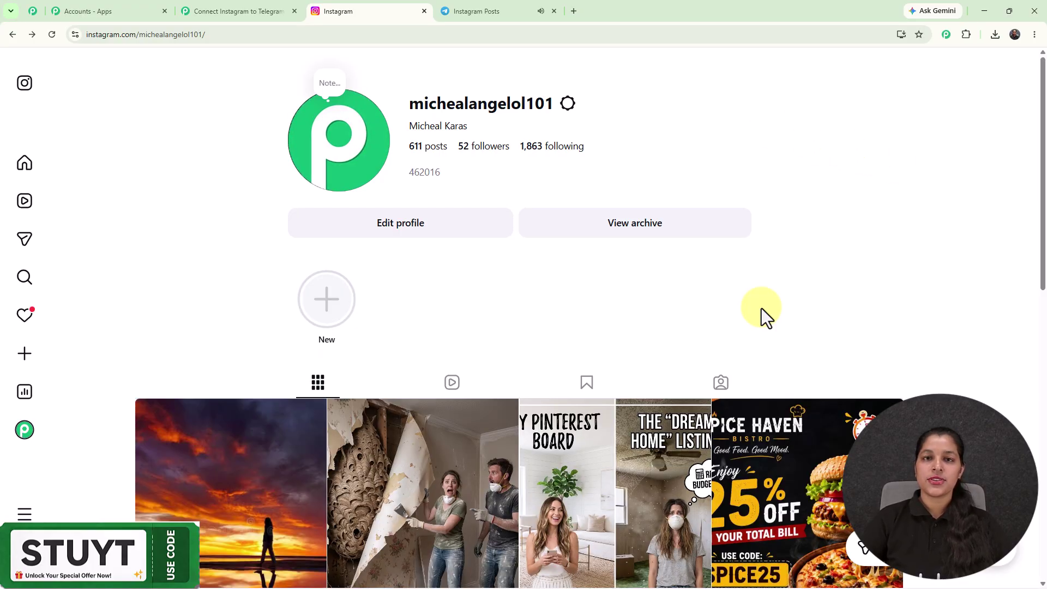
- Check the bot's message in the Telegram Instagram Posts group, including its title, caption and linked post
click(467, 8)
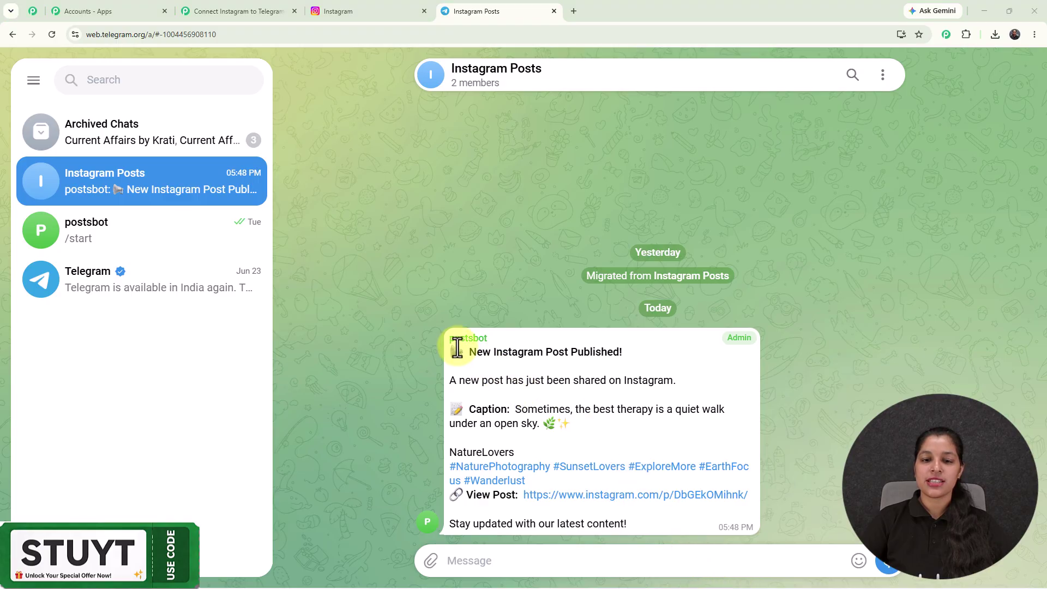
drag(470, 354, 649, 359)
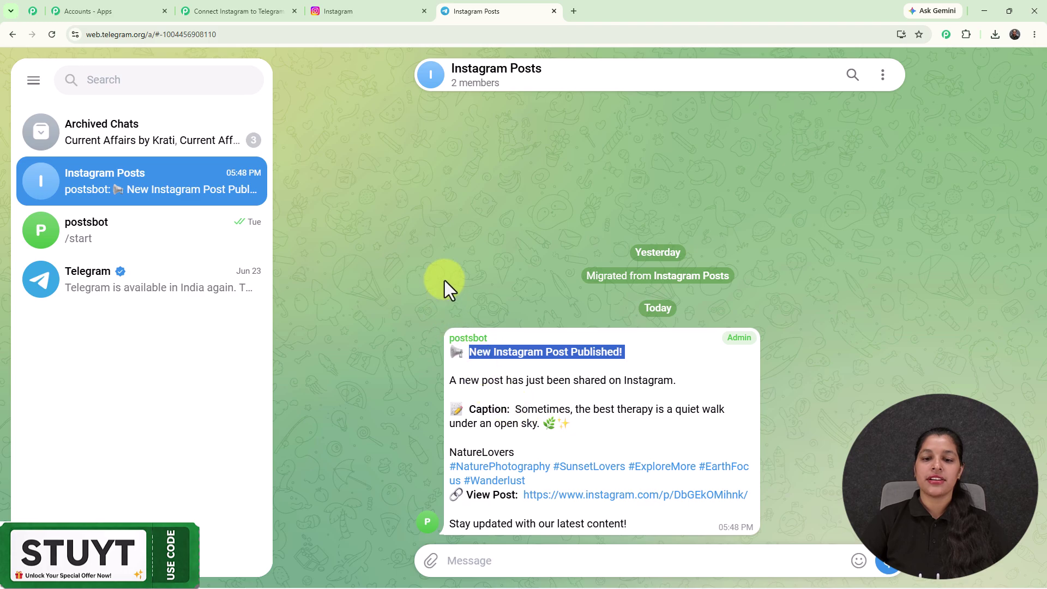
drag(516, 409, 596, 433)
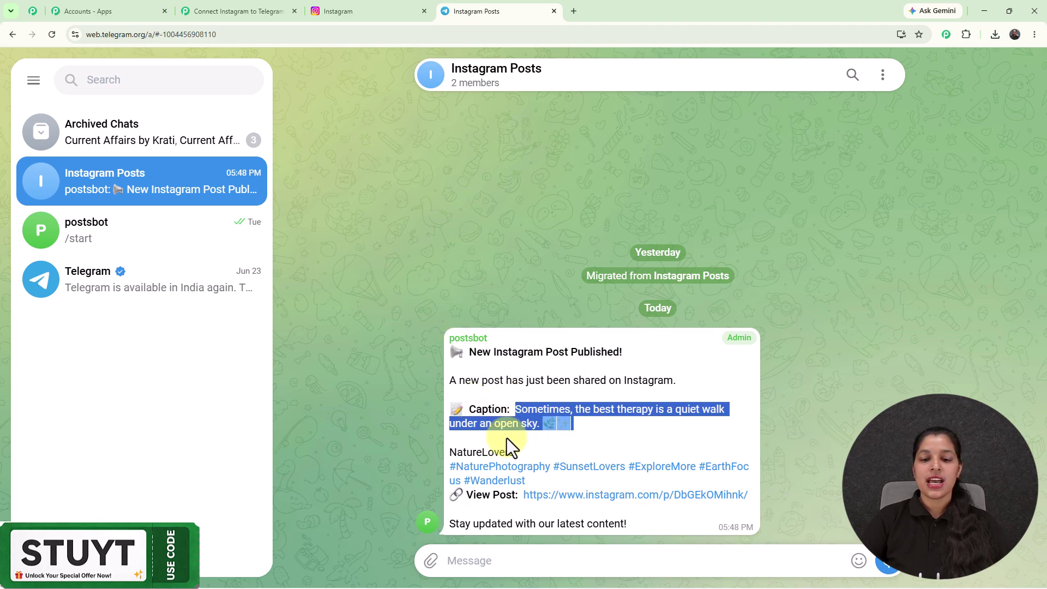
click(553, 497)
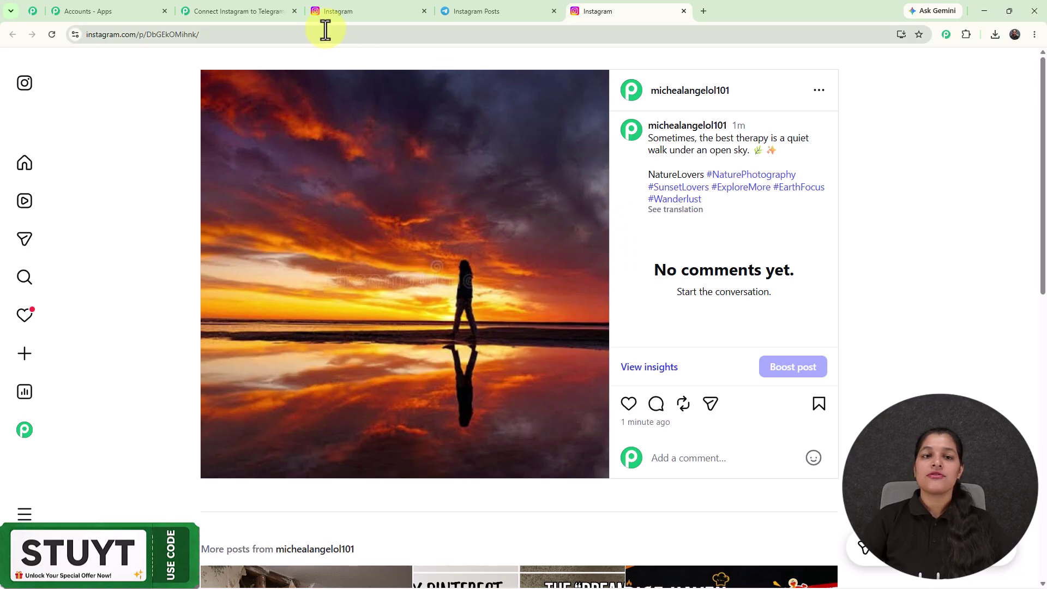
click(683, 11)
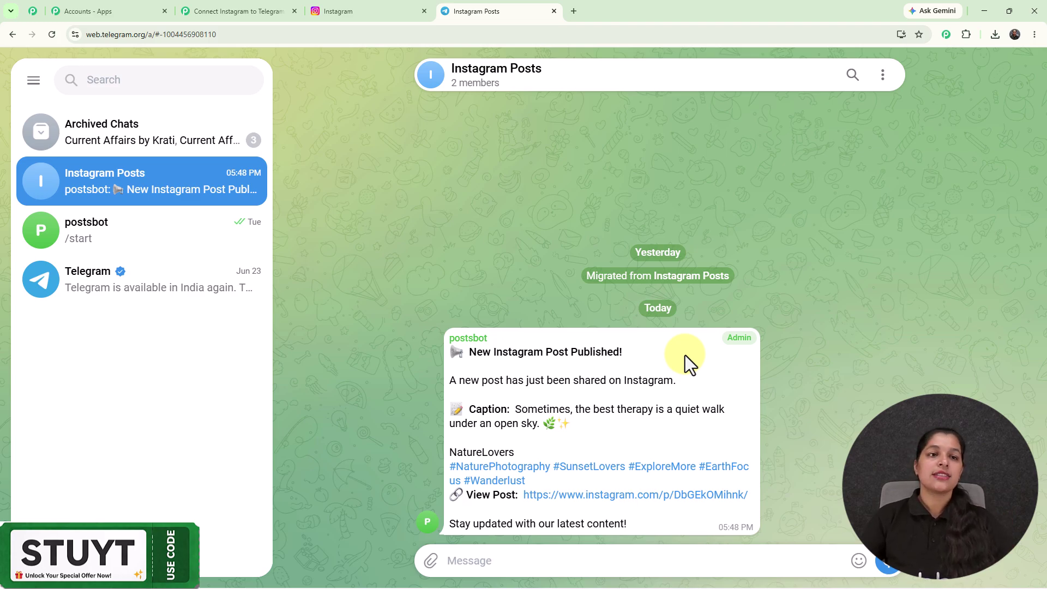
- Open pabbly.com/connect in a new browser tab and dismiss the lifetime deal offer
click(228, 9)
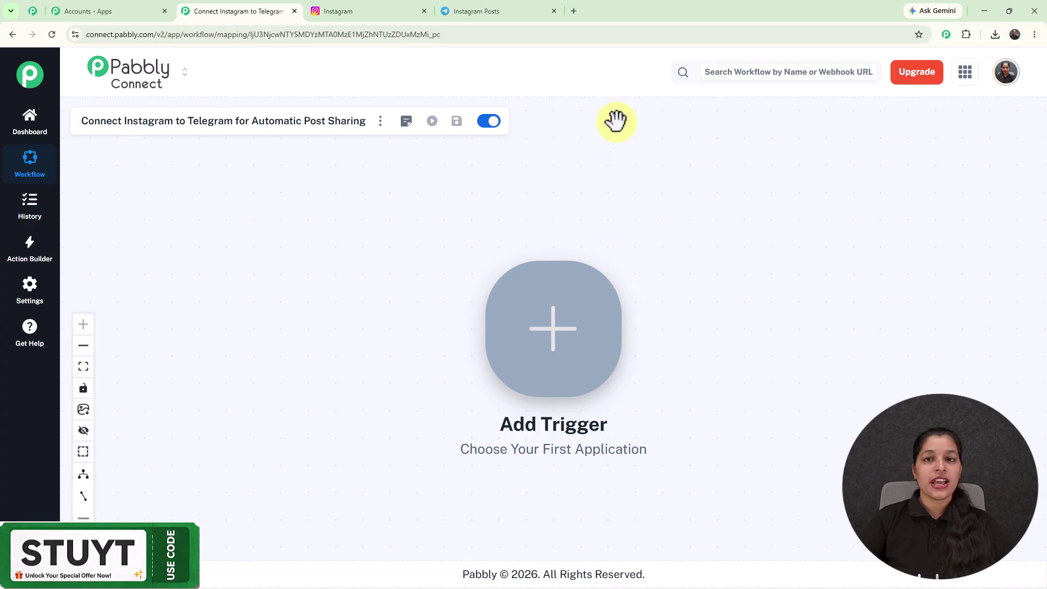
click(572, 10)
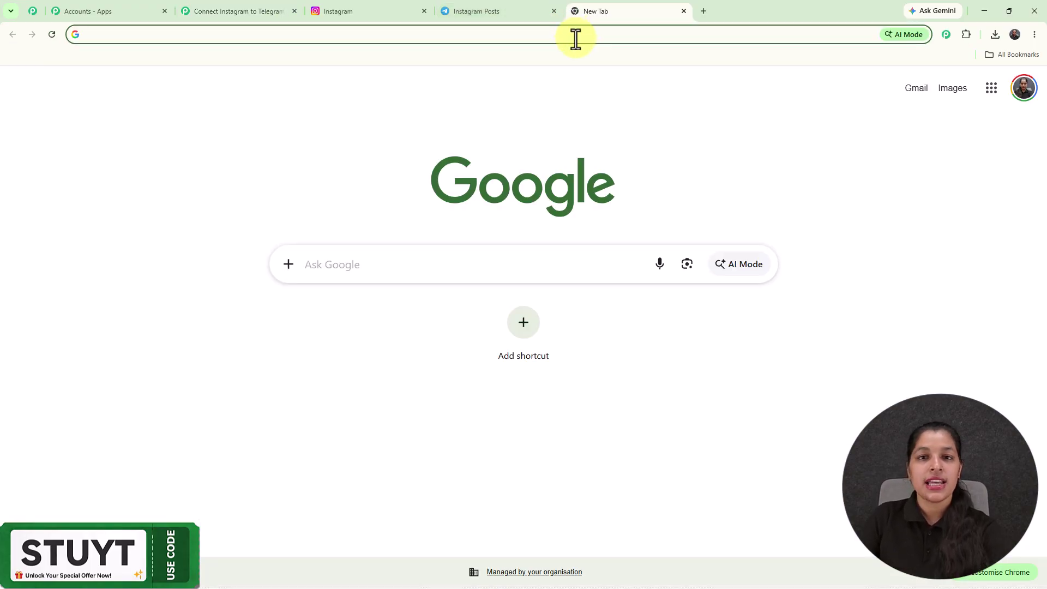
text(p)
key(Return)
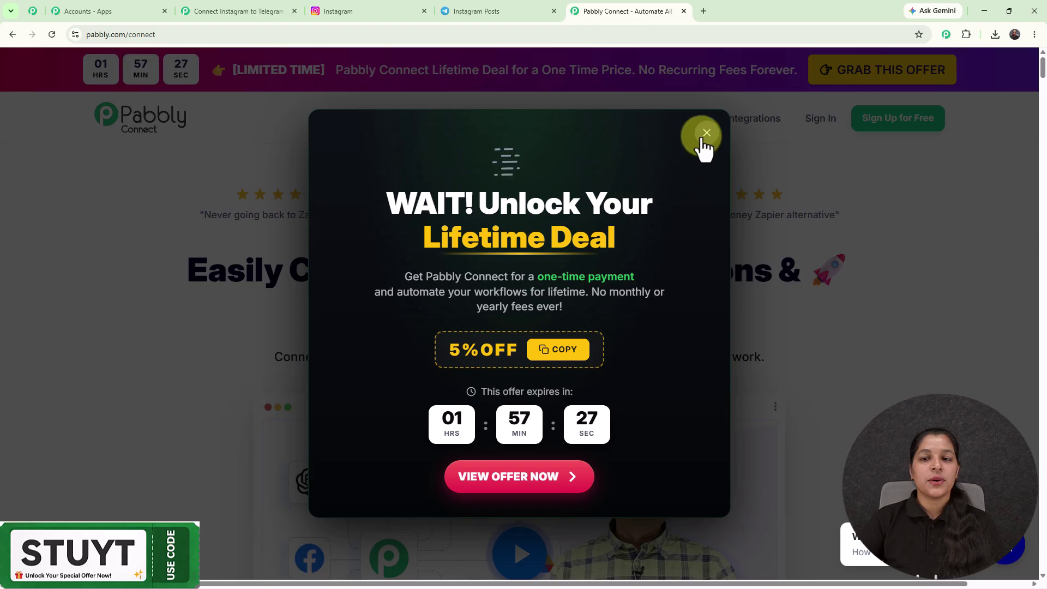
click(704, 135)
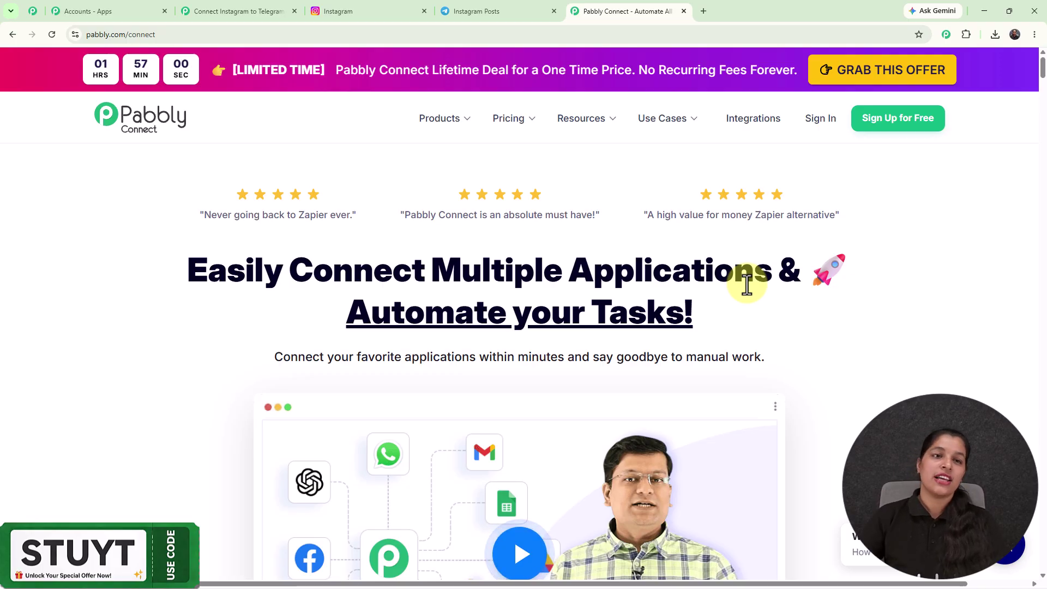
- In the Pabbly Connect workflow, set the trigger to Instagram for Business with the event New Media Posted in My Account
click(215, 10)
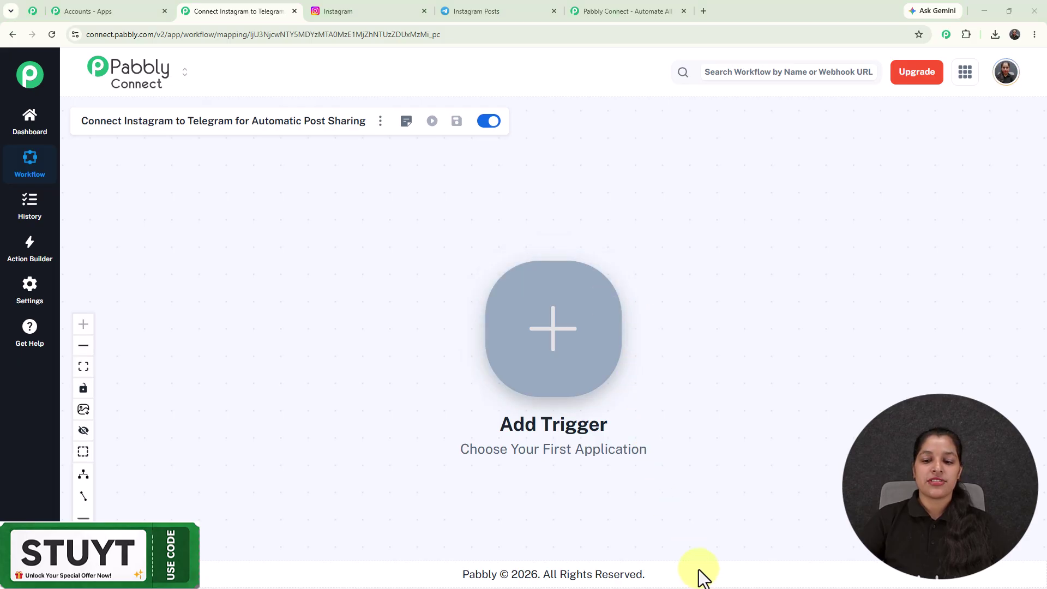
click(550, 343)
click(703, 133)
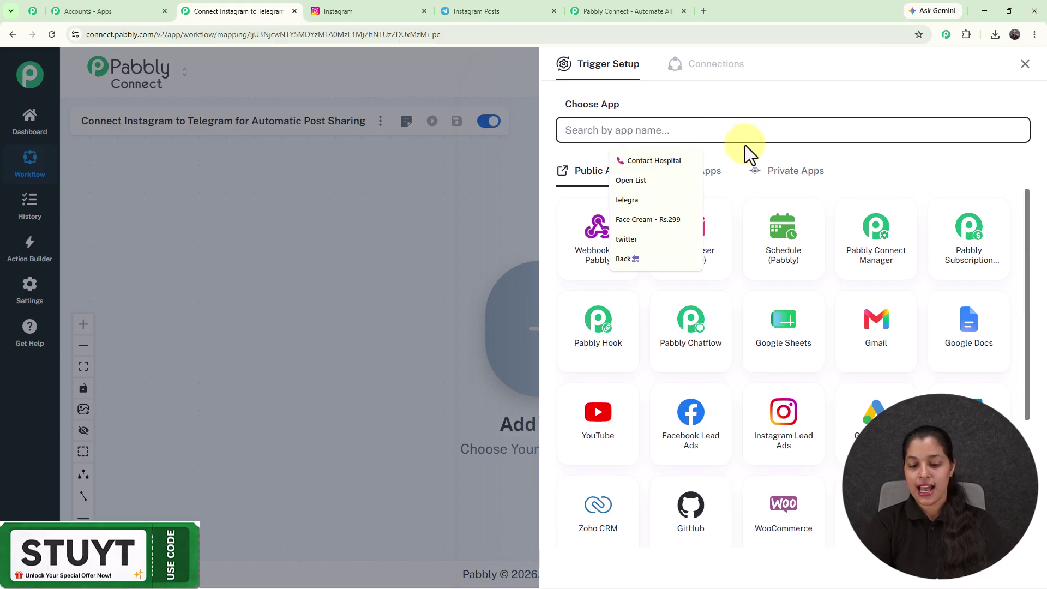
text(insy)
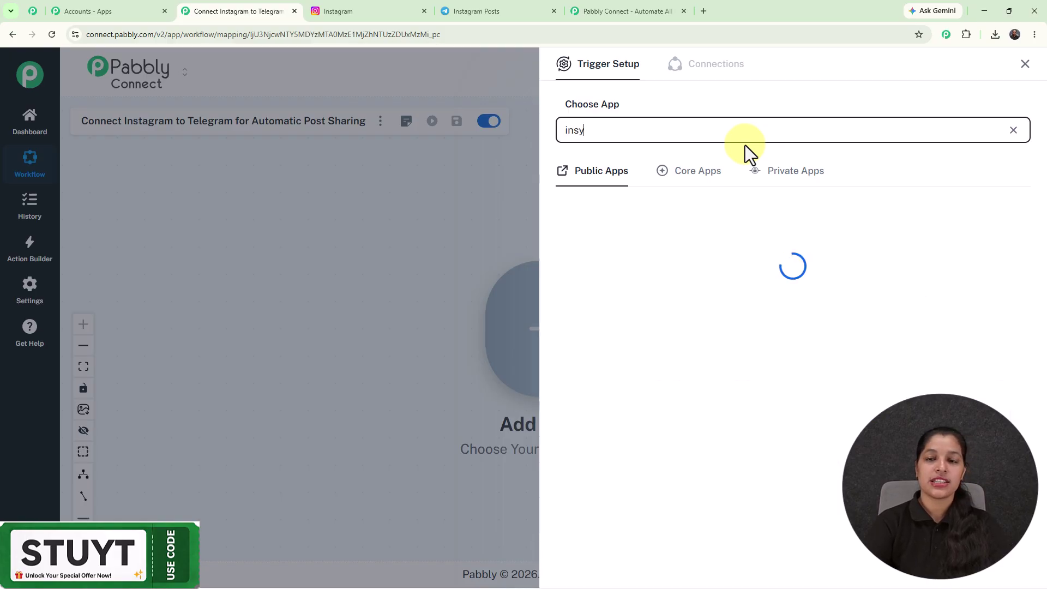
key(BackSpace)
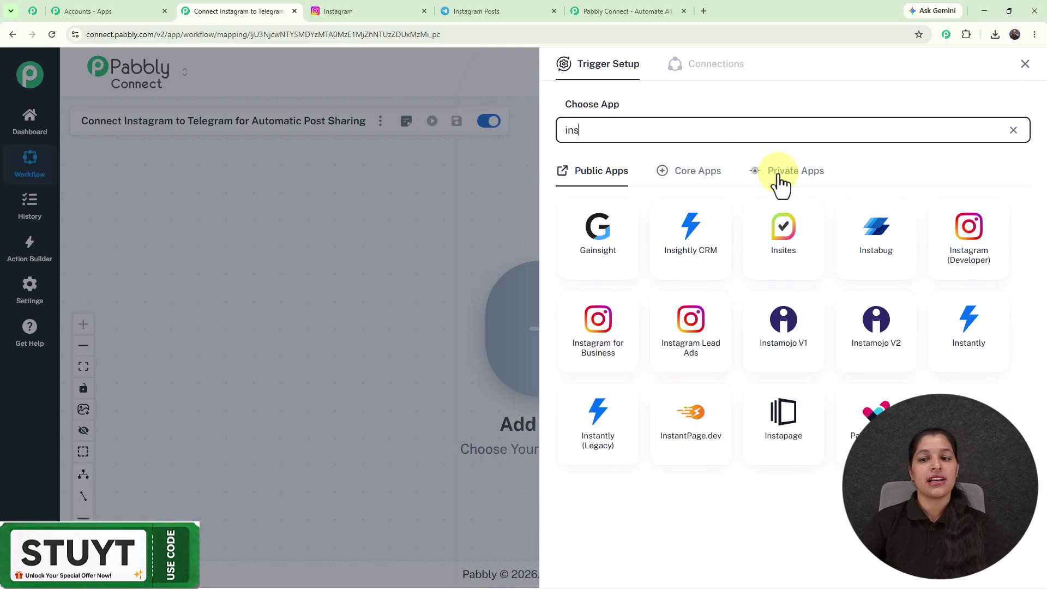
click(598, 336)
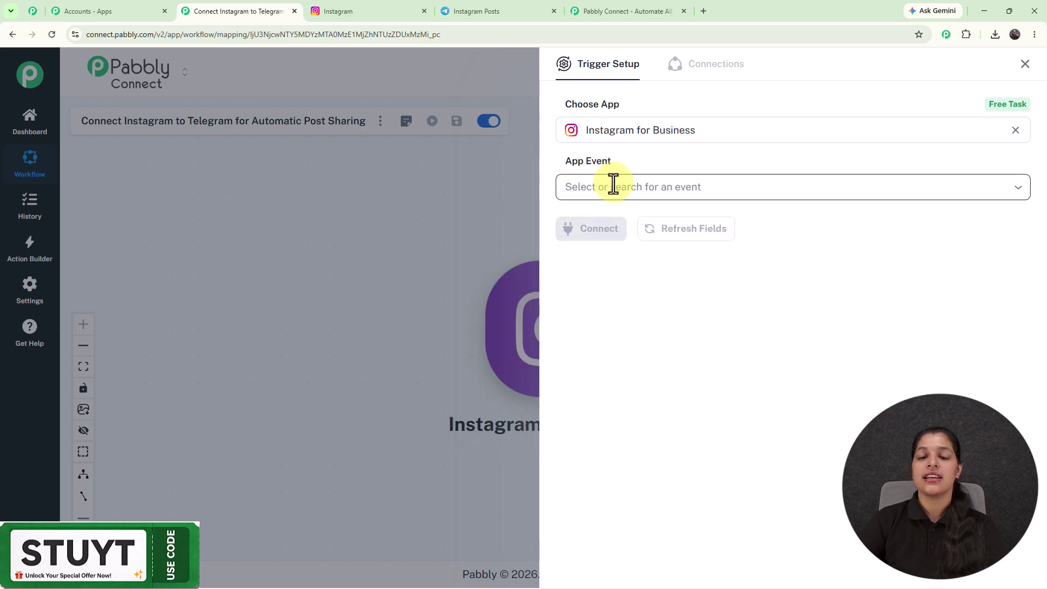
click(613, 183)
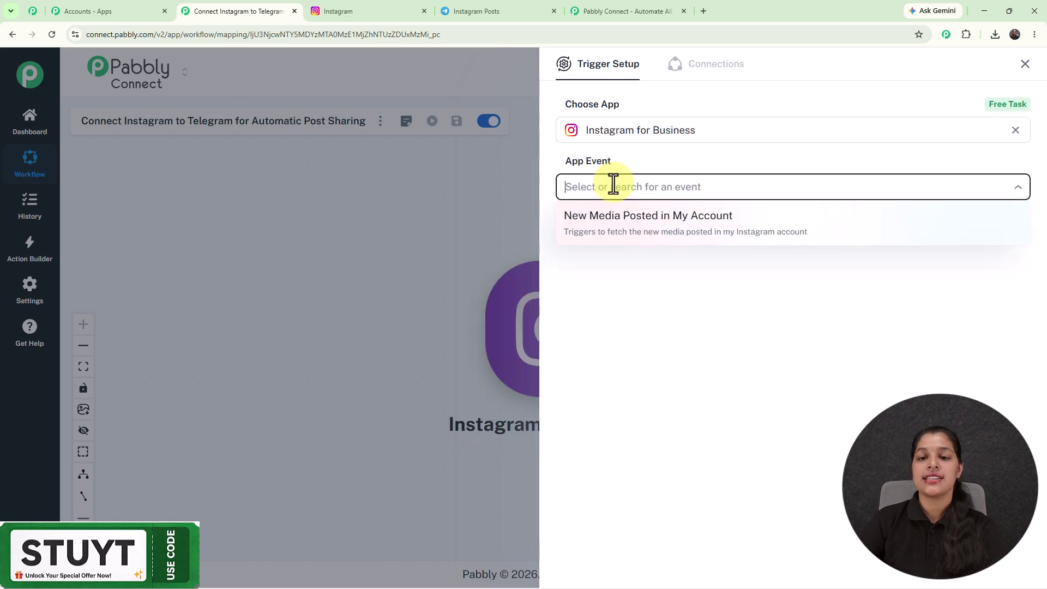
click(632, 249)
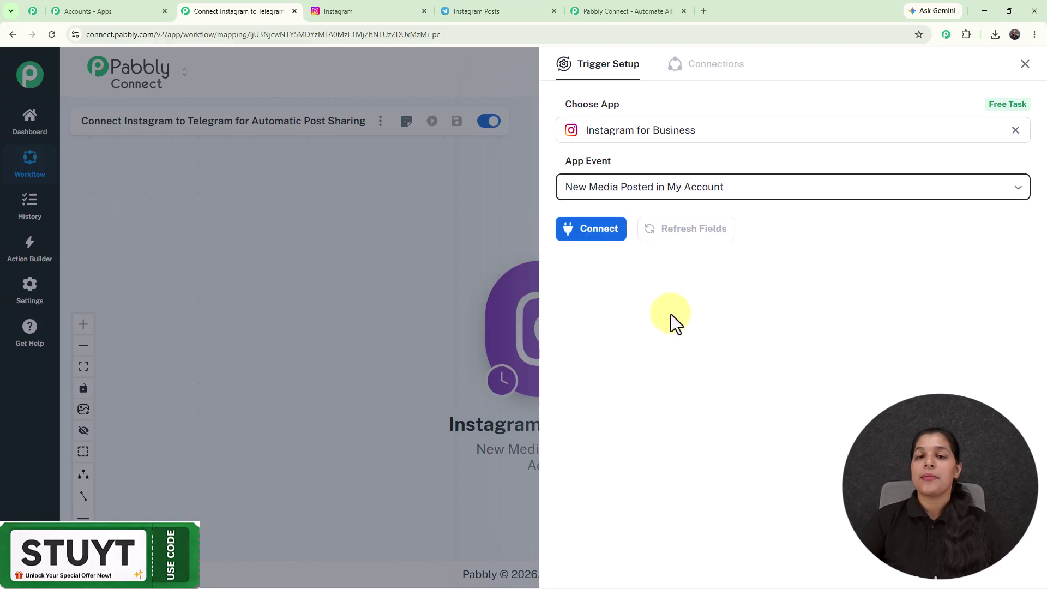
- Connect the trigger through a new connection named Instagram for Business #25, authorising it with the signed-in Facebook account
click(598, 229)
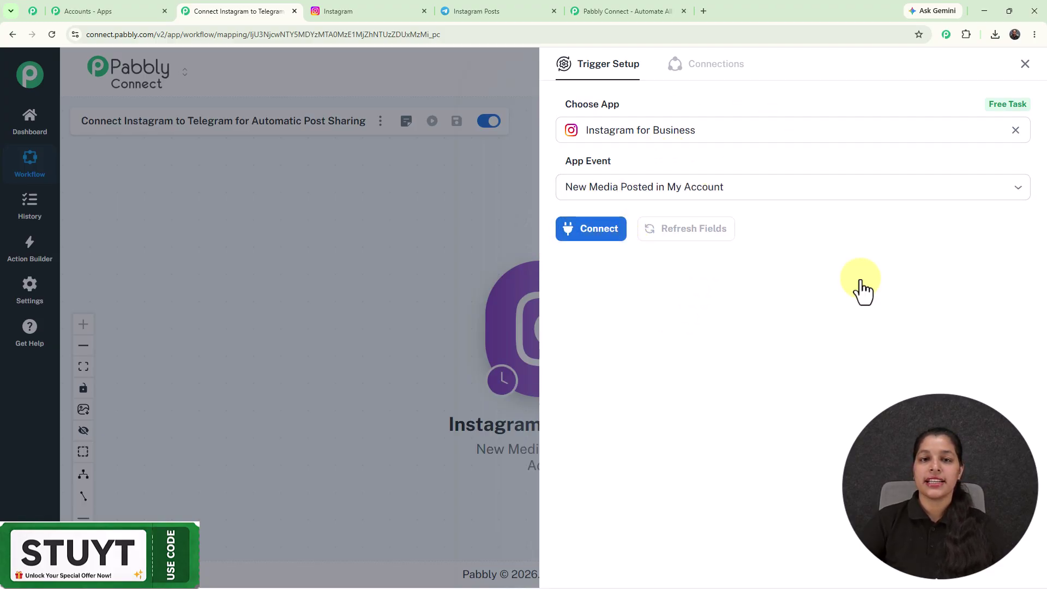
click(784, 164)
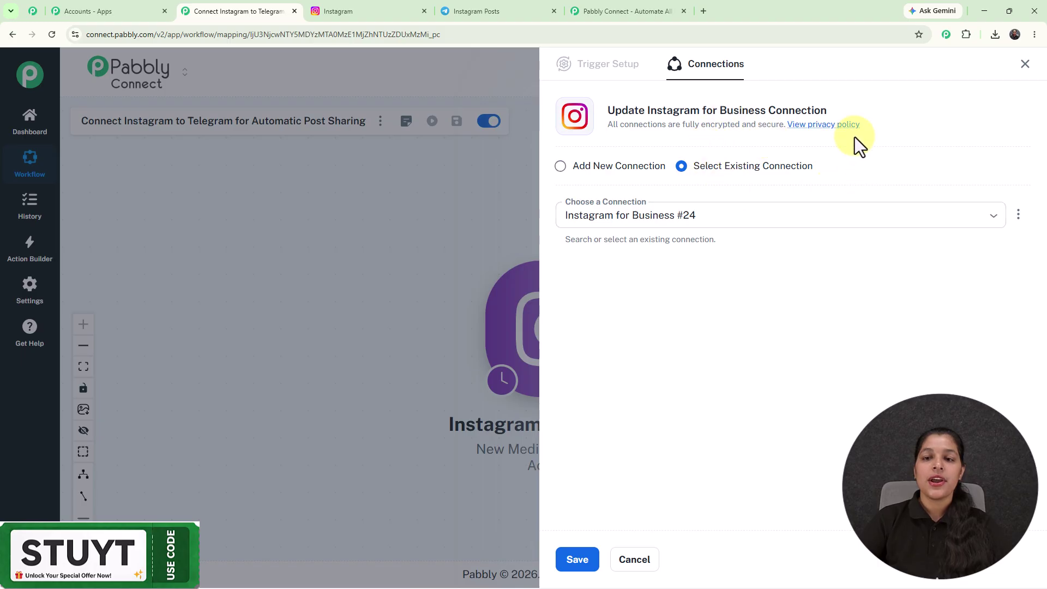
click(562, 168)
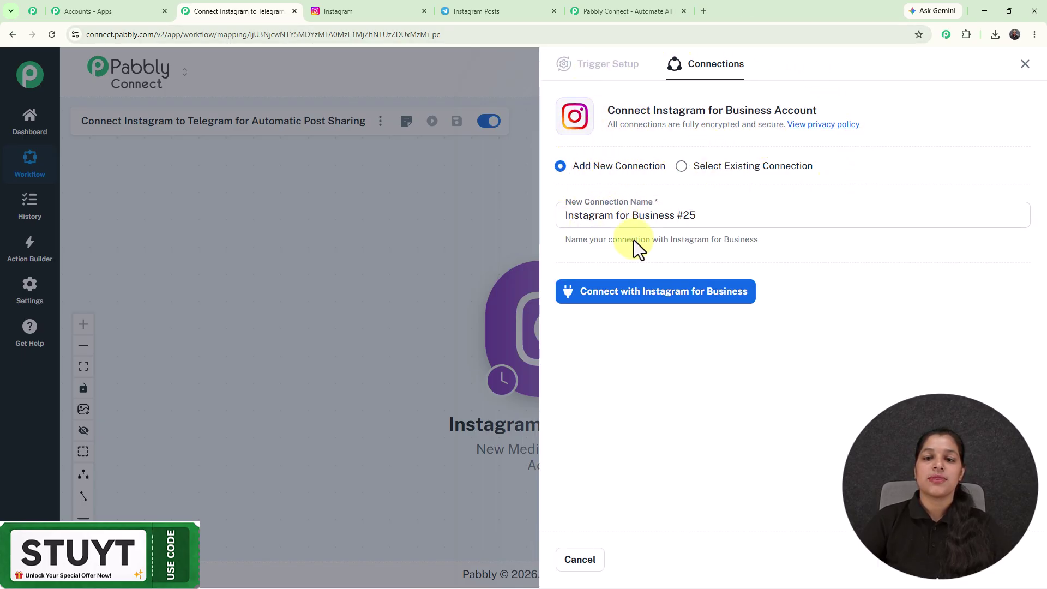
click(644, 297)
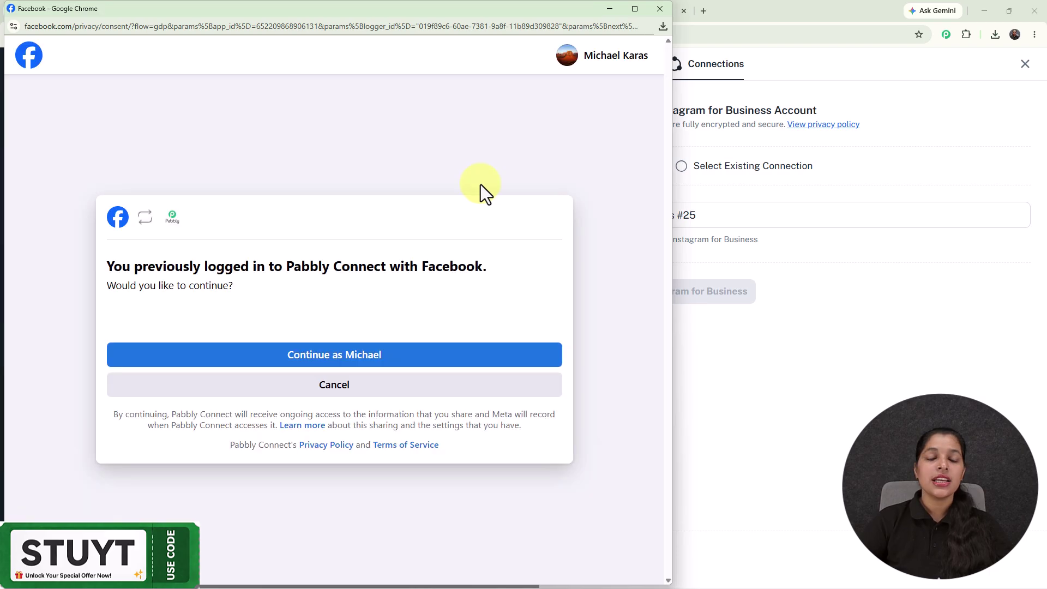
click(264, 355)
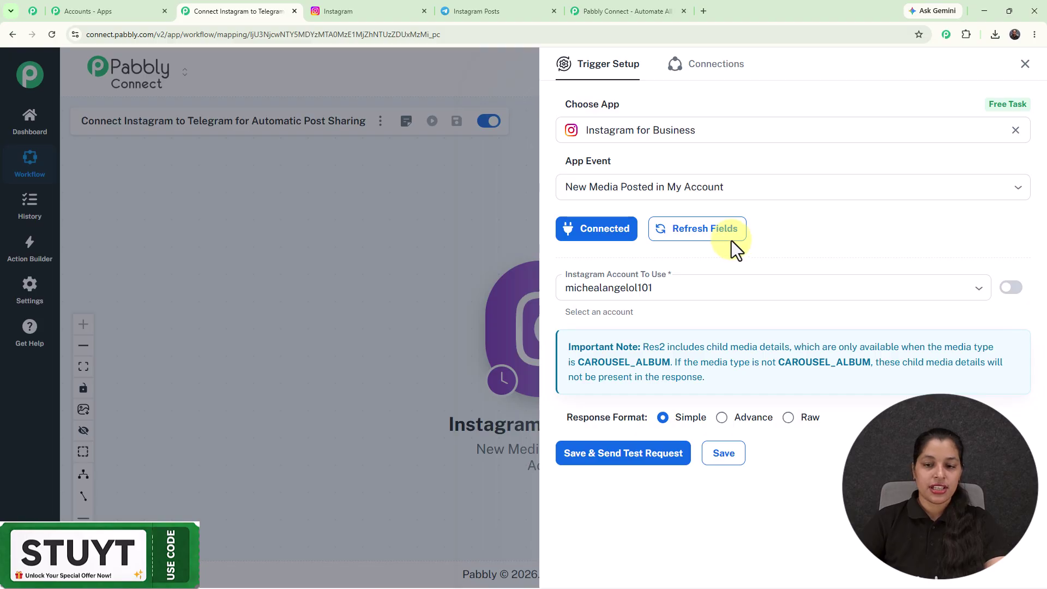
click(624, 462)
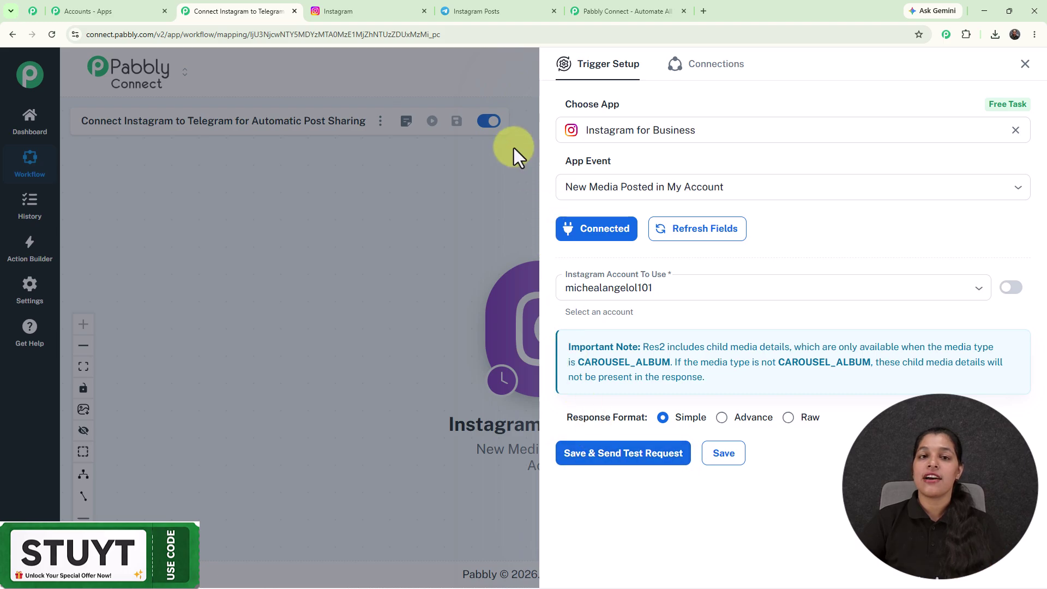
- Switch to Instagram and create a new post from the picture "post 2", keeping the default crop
click(359, 8)
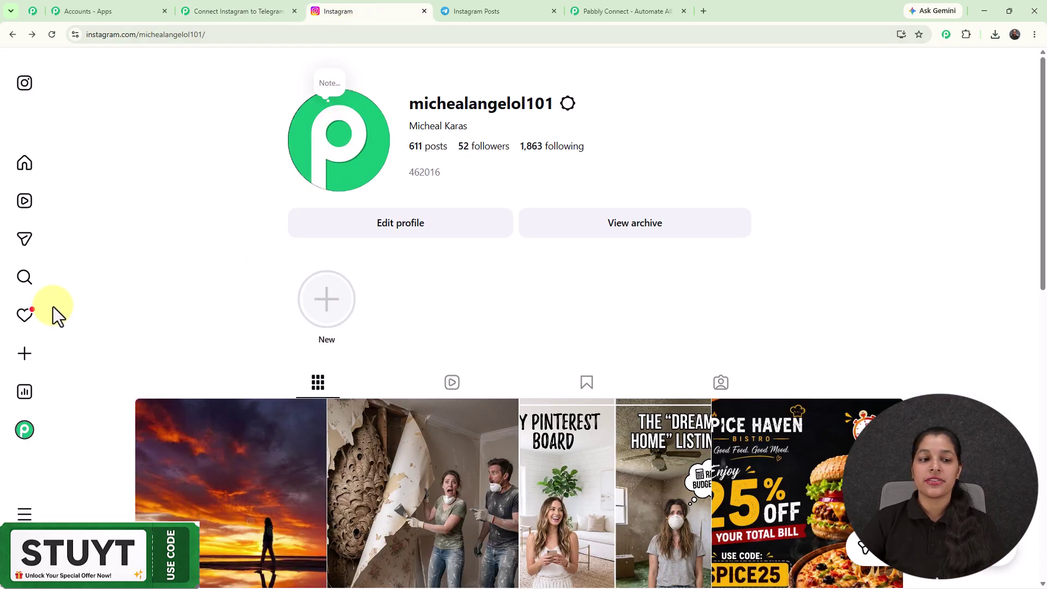
click(63, 364)
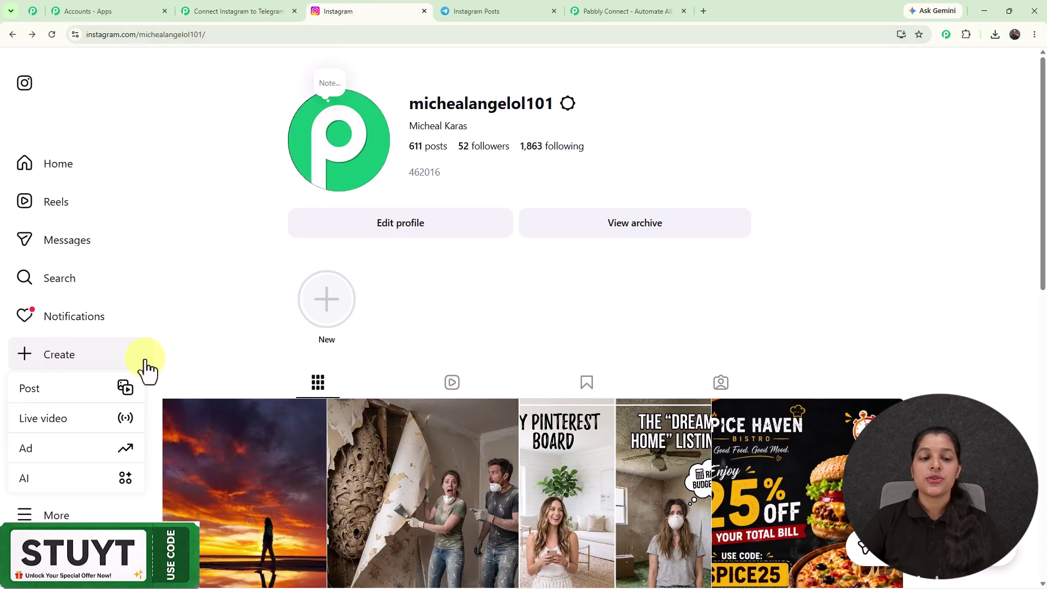
click(82, 393)
click(522, 381)
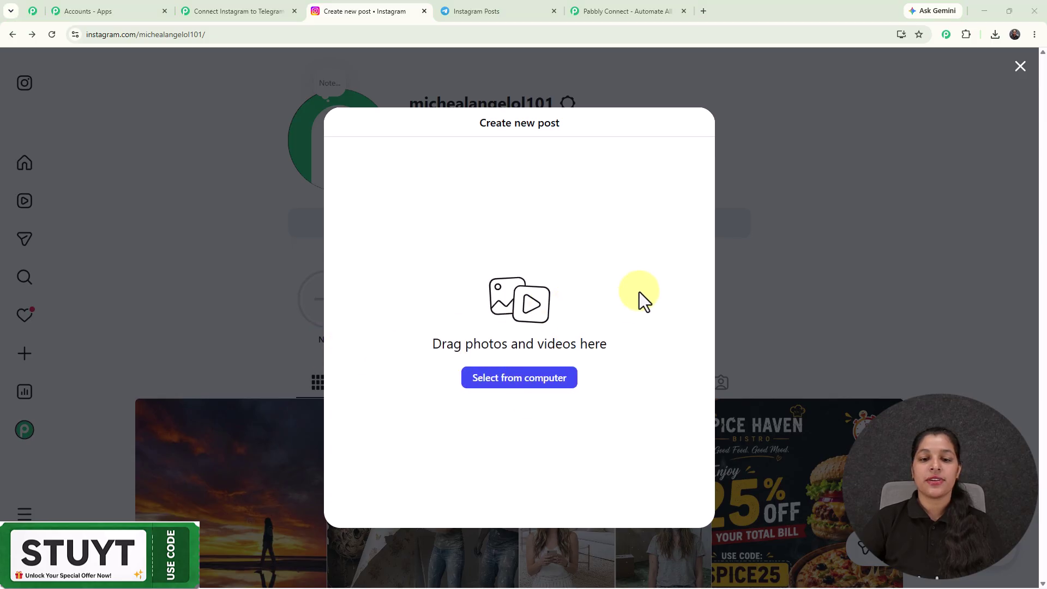
click(428, 163)
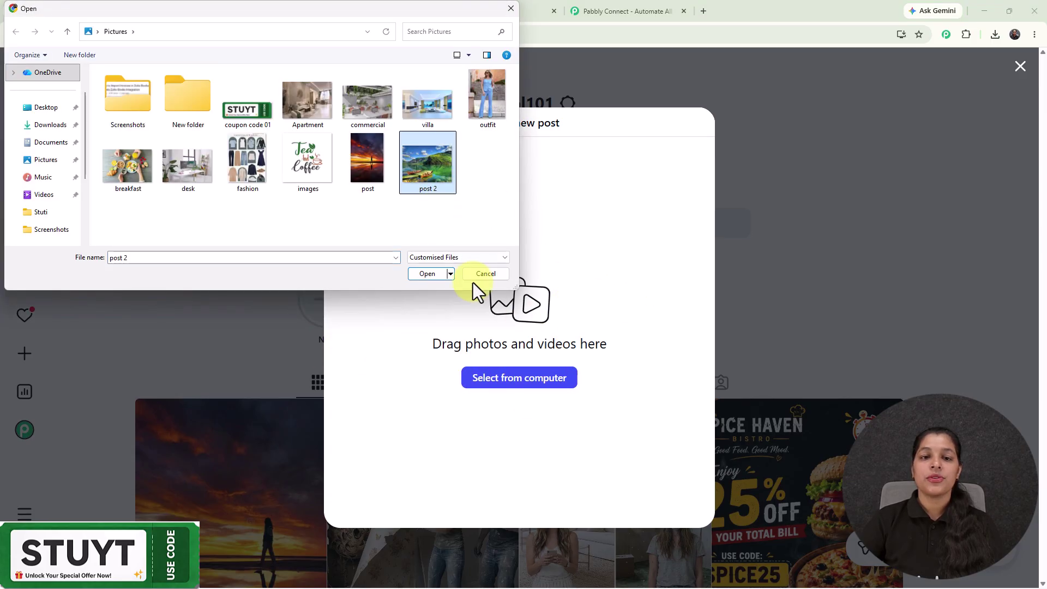
click(427, 273)
click(699, 122)
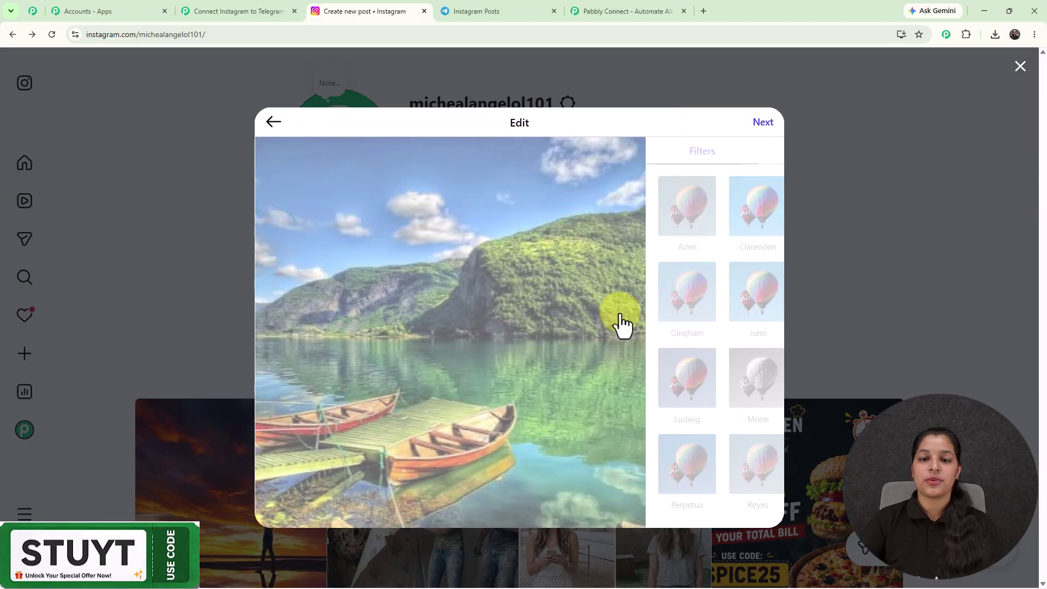
- Caption the post "Nature never rushes, yet everything falls into place. 🍃" plus hashtags from #StayWild to #BeautifulDestinations, and share it
click(808, 122)
click(689, 208)
text(Nature never rushes, yet everything falls into place. 🍃  PeacefulPlaces #StayWild #MindfulLiving #LifeInFrames #ScenicViews #TravelDiaries #InstaNature #NatureVibes #BeautifulDestinations)
click(812, 123)
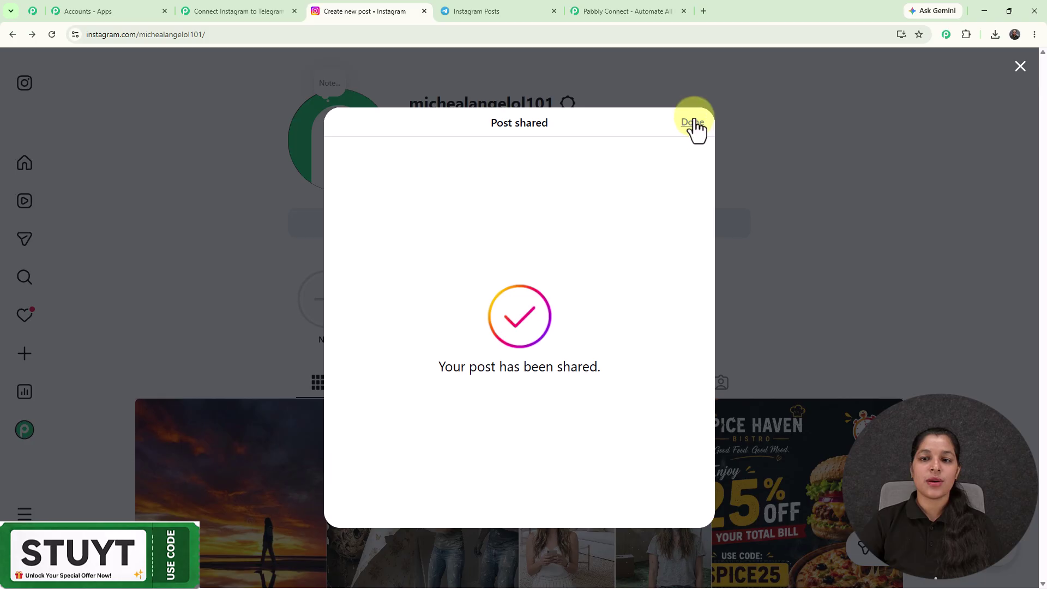
click(692, 123)
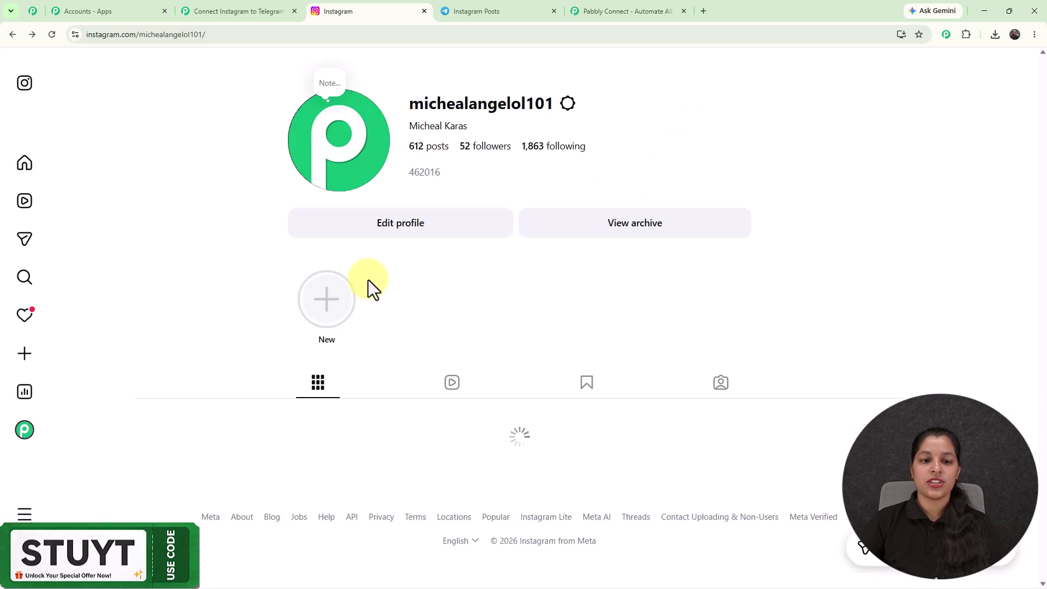
- Open the newly published lake and boats post from the profile grid to review its caption
scroll(368, 280, down, 5)
click(238, 256)
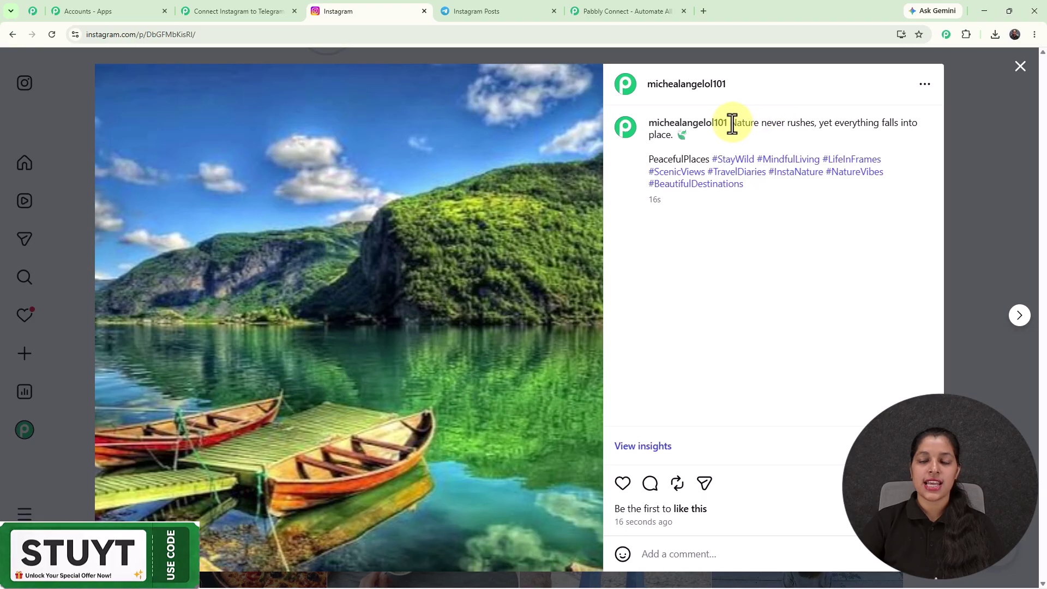
- Return to the Pabbly Connect workflow, save the Instagram trigger with the Simple response format and send a test request
drag(731, 123, 818, 123)
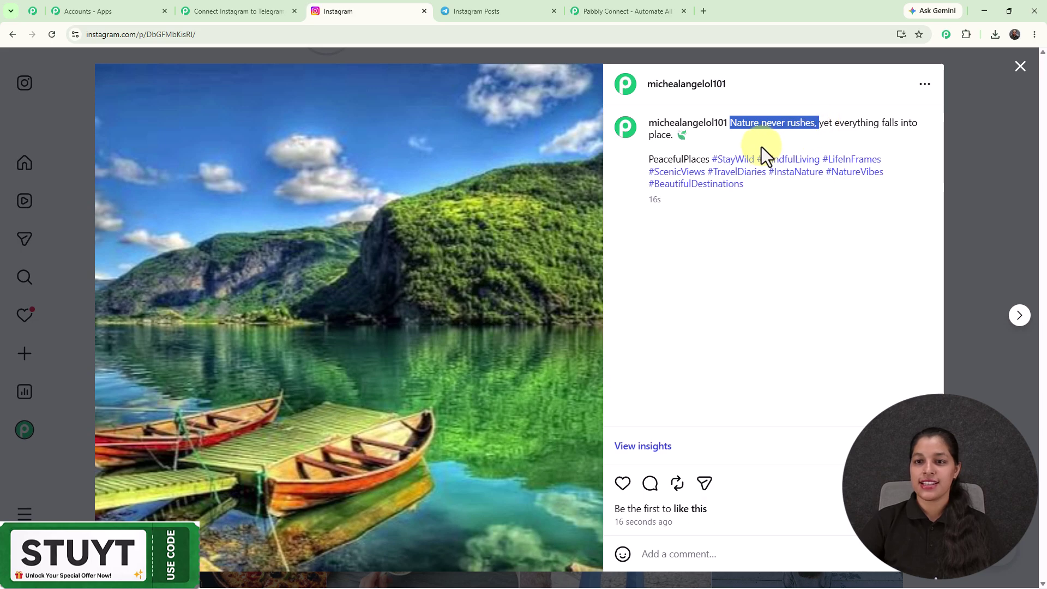
click(194, 9)
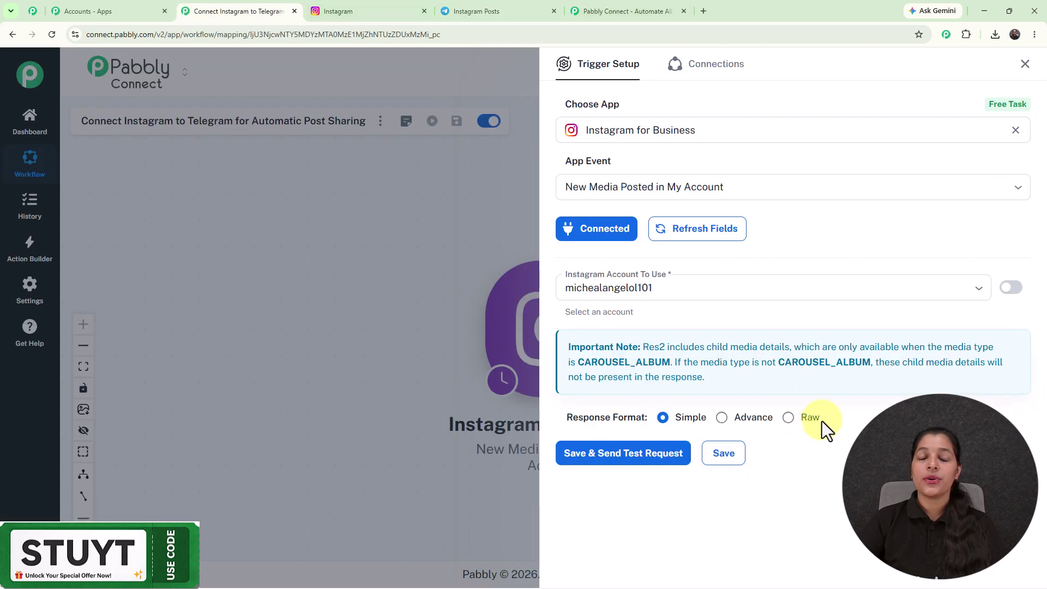
click(635, 461)
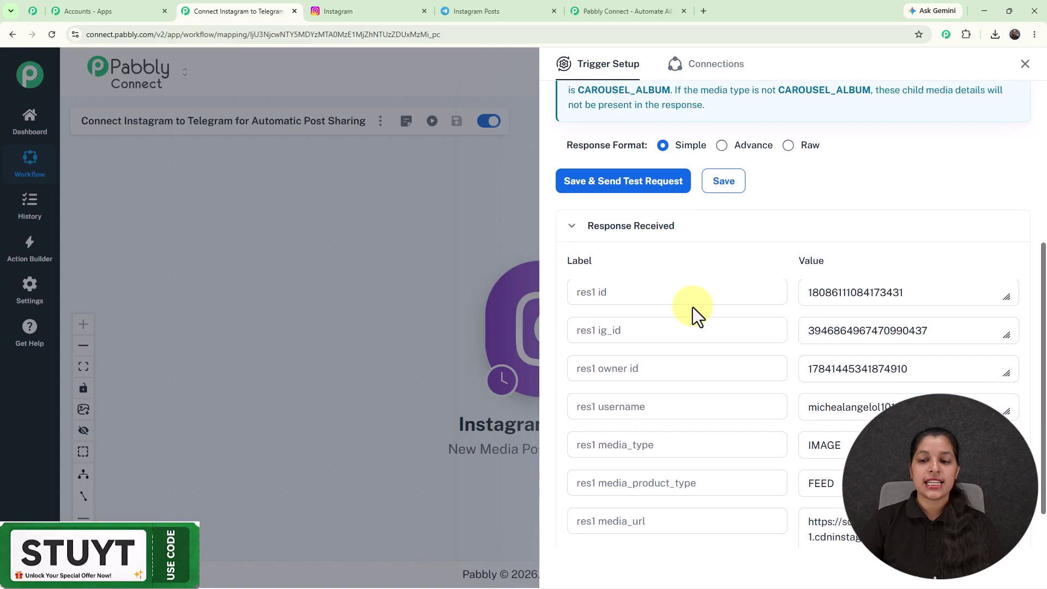
- Examine the trigger's received response, checking the media URL, permalink and caption of the new post, and close the trigger setup
scroll(692, 306, down, 3)
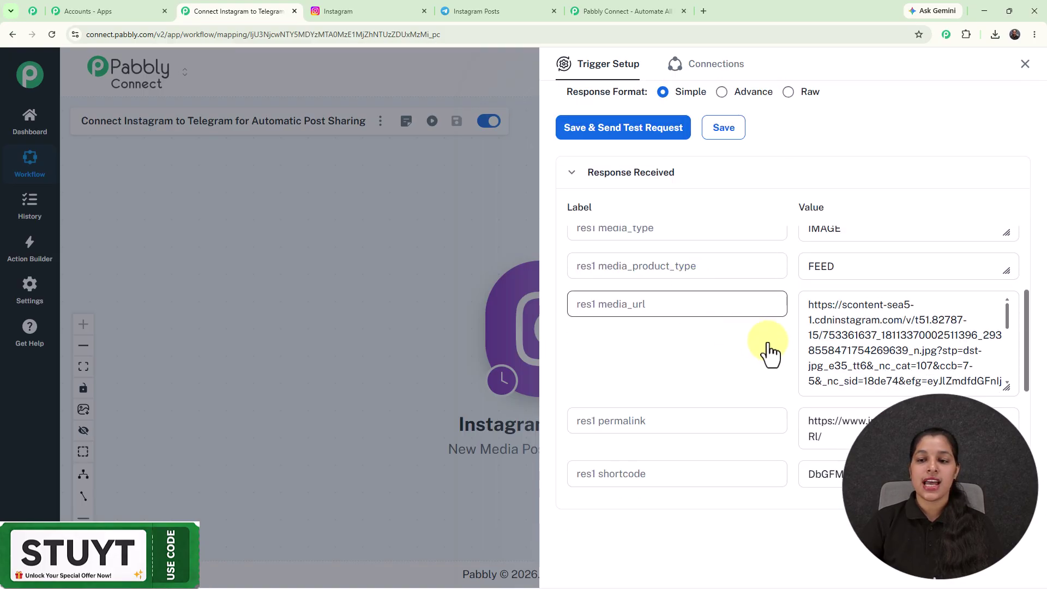
scroll(801, 306, down, 3)
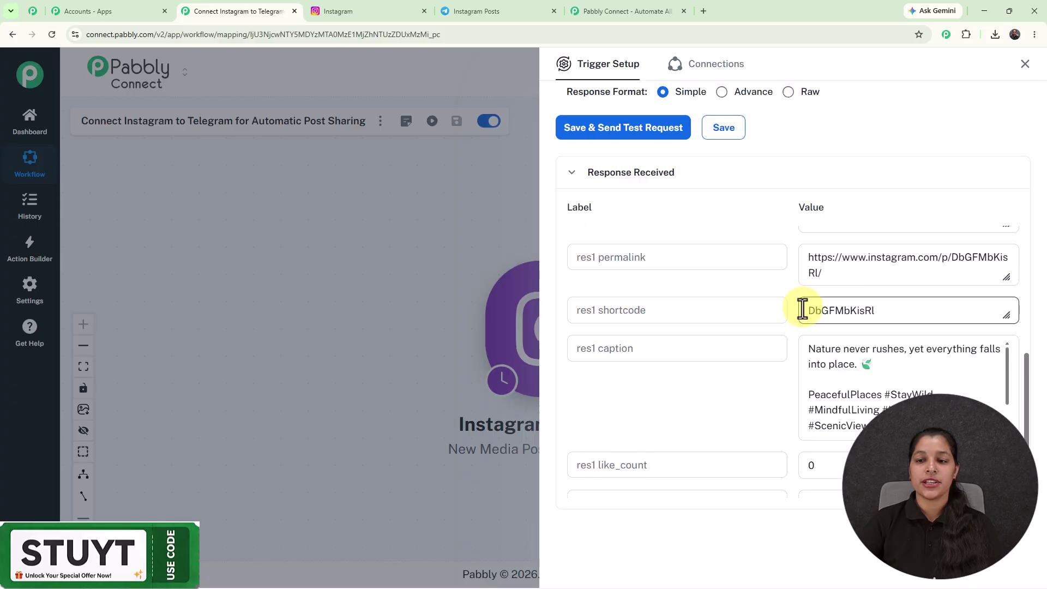
scroll(803, 309, up, 1)
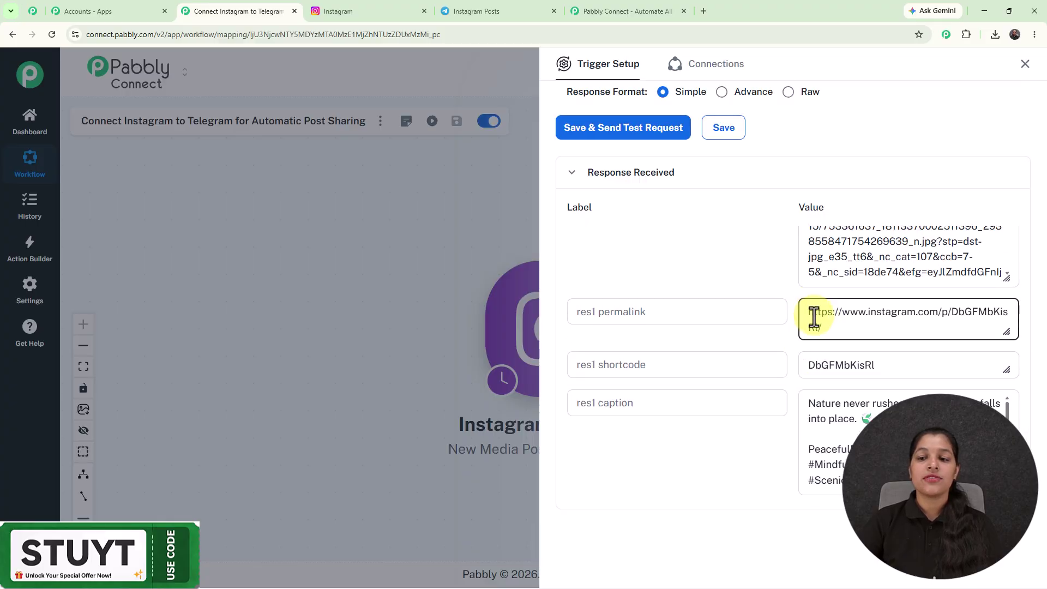
drag(812, 315, 837, 334)
scroll(763, 327, down, 2)
click(807, 311)
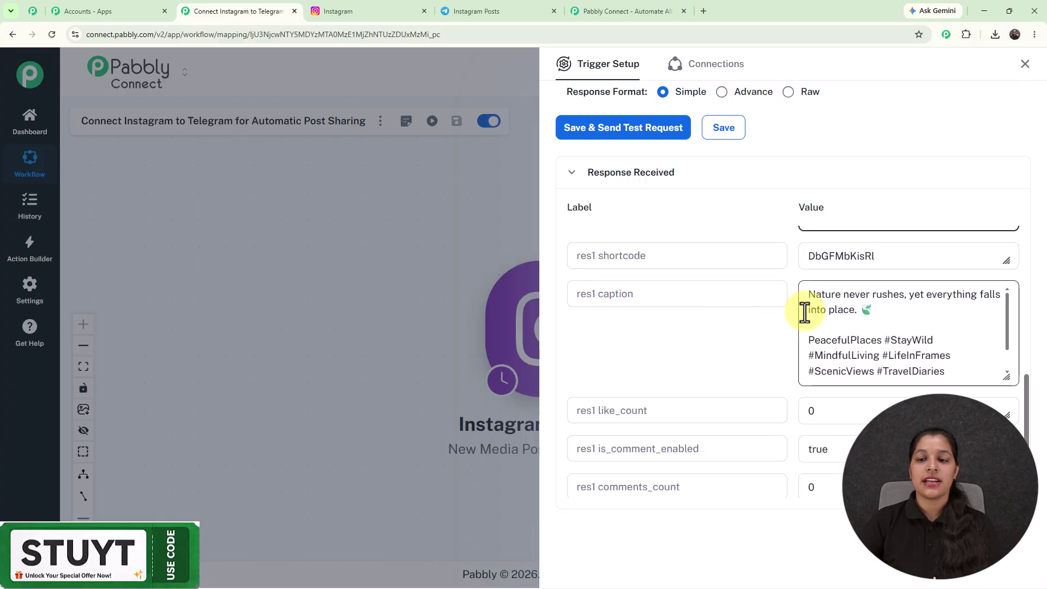
drag(809, 295, 972, 386)
click(972, 341)
scroll(727, 328, down, 1)
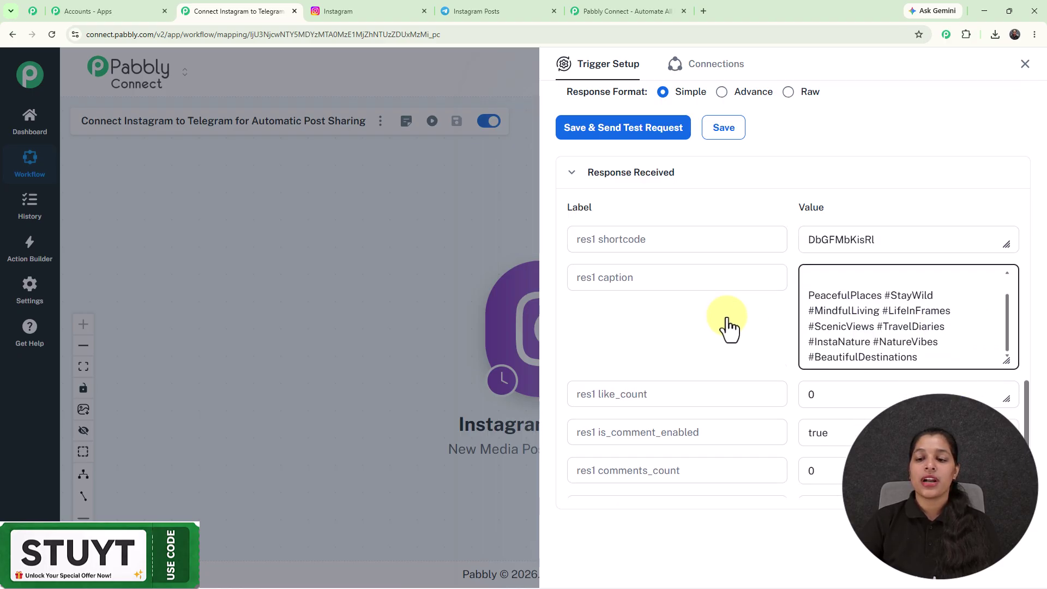
scroll(727, 327, up, 8)
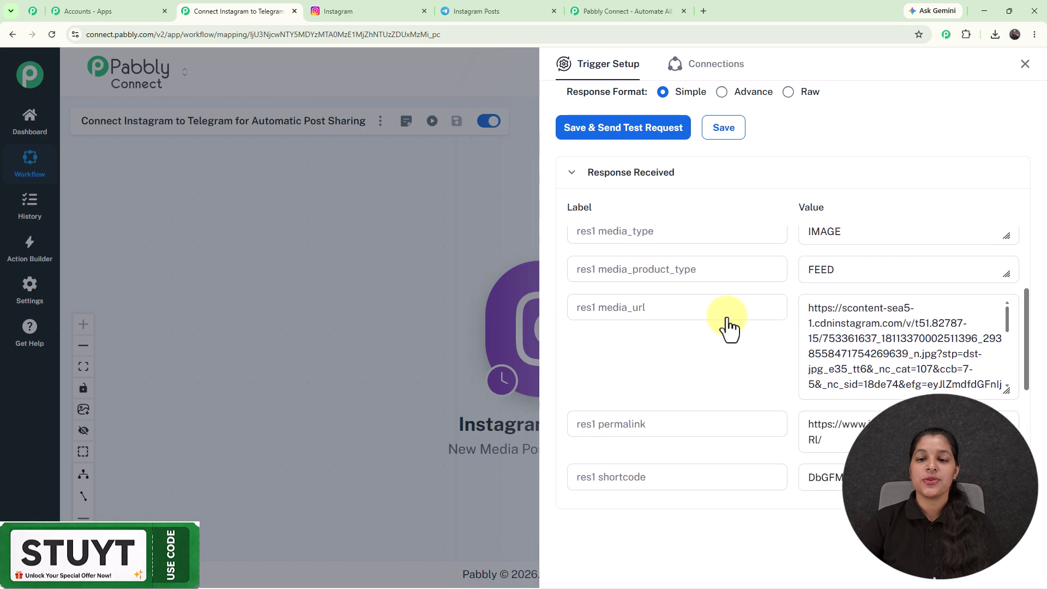
scroll(726, 325, down, 3)
scroll(726, 294, up, 3)
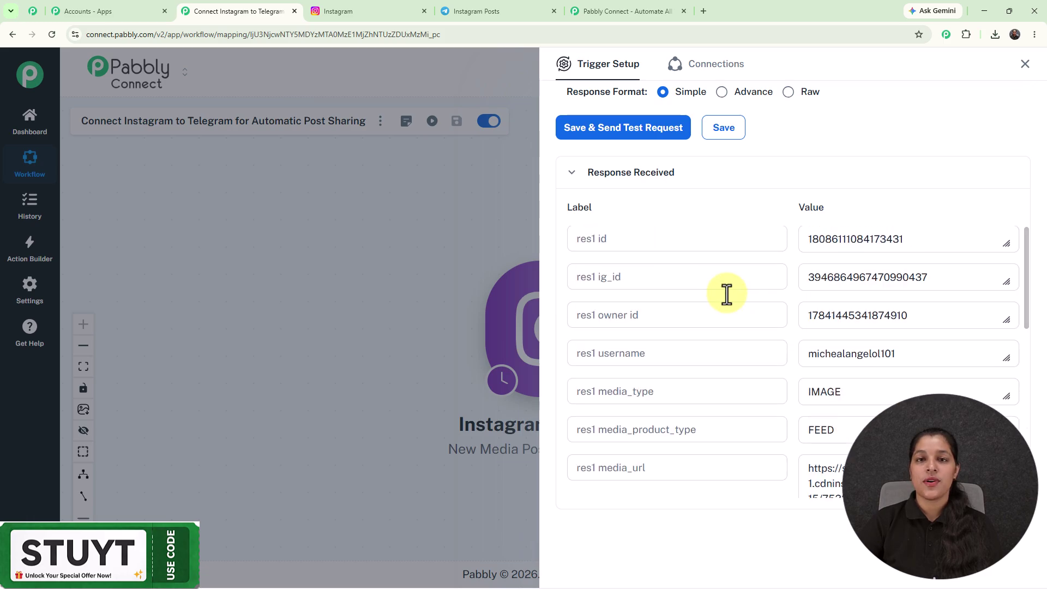
scroll(726, 294, up, 3)
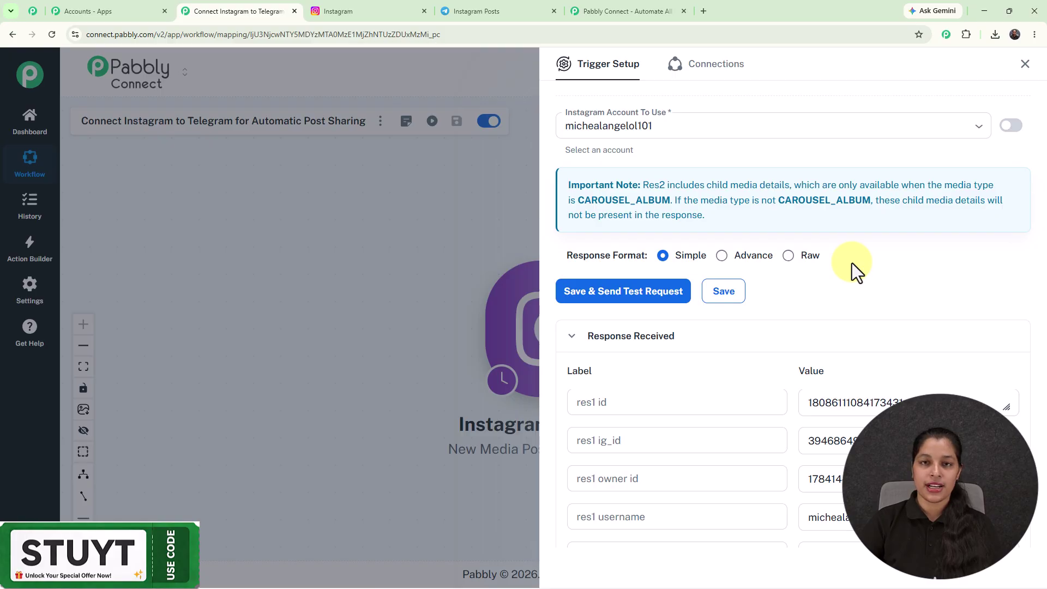
click(1024, 64)
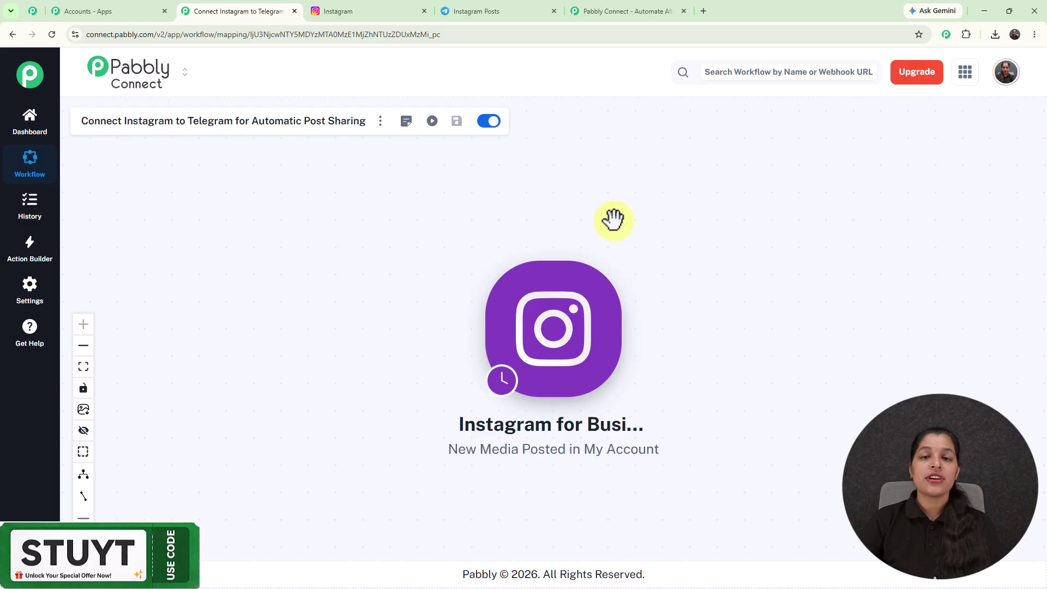
- Set the Instagram trigger time to "Check every 10 minutes" and save it
right_click(501, 383)
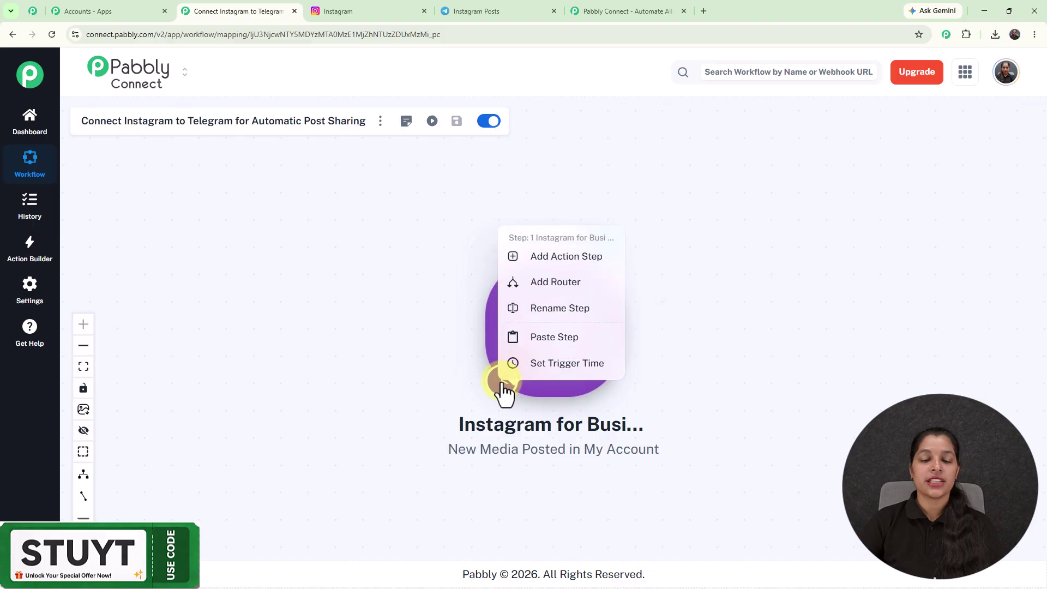
click(556, 364)
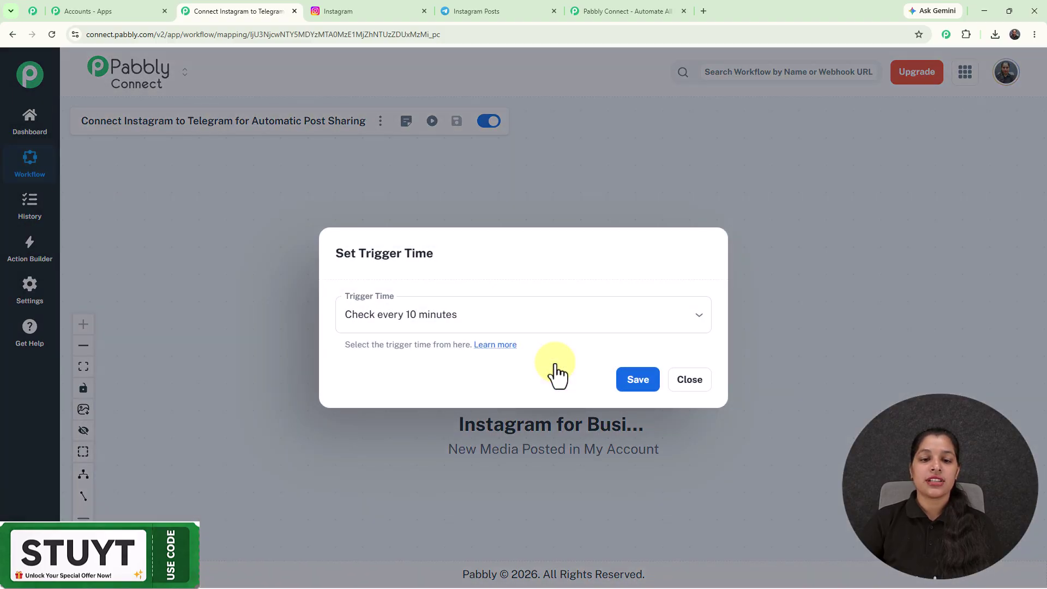
click(500, 315)
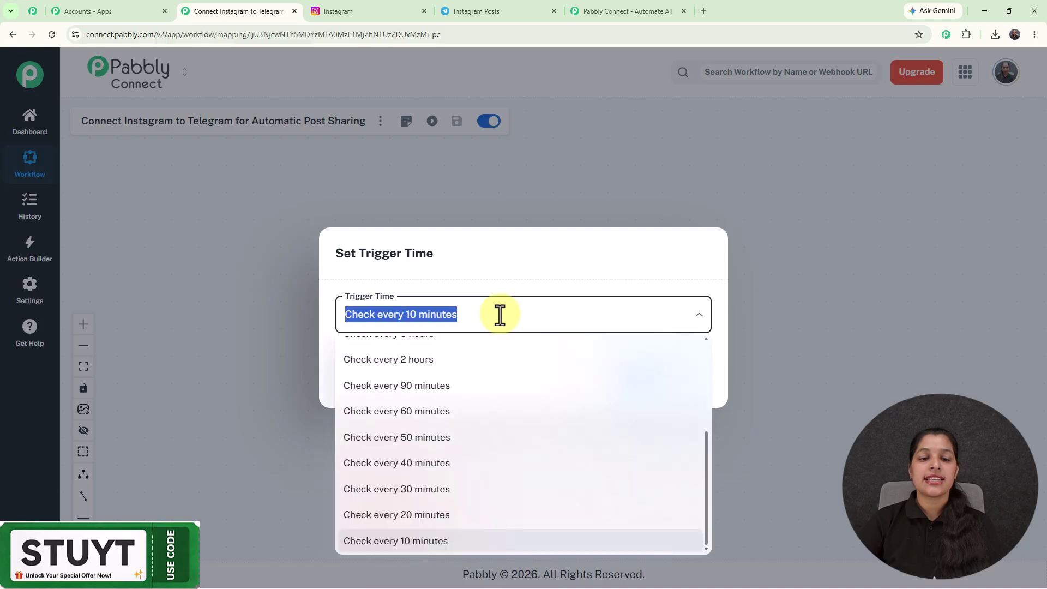
click(542, 547)
click(468, 287)
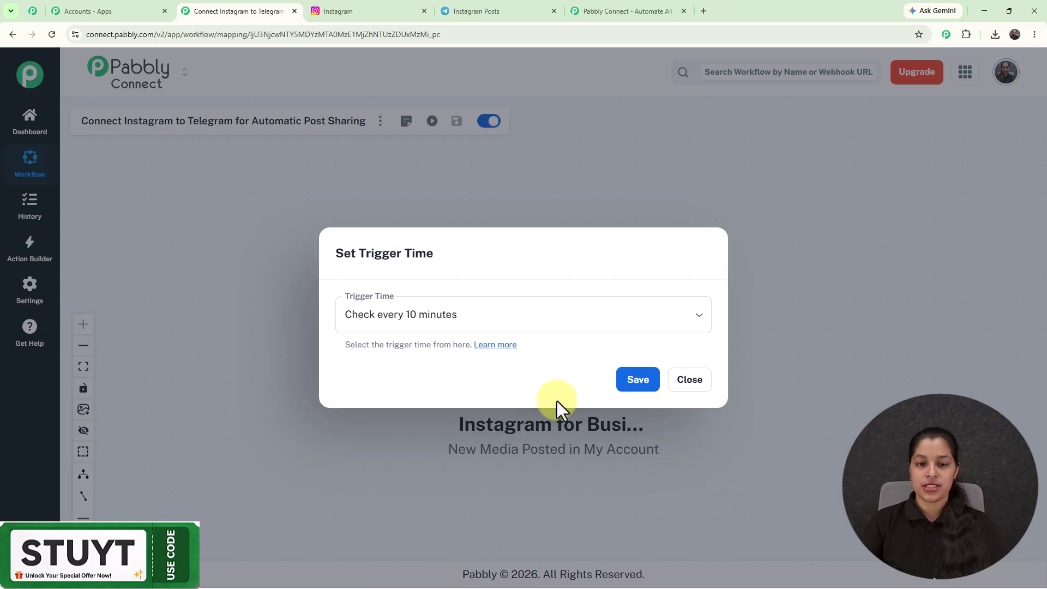
click(660, 380)
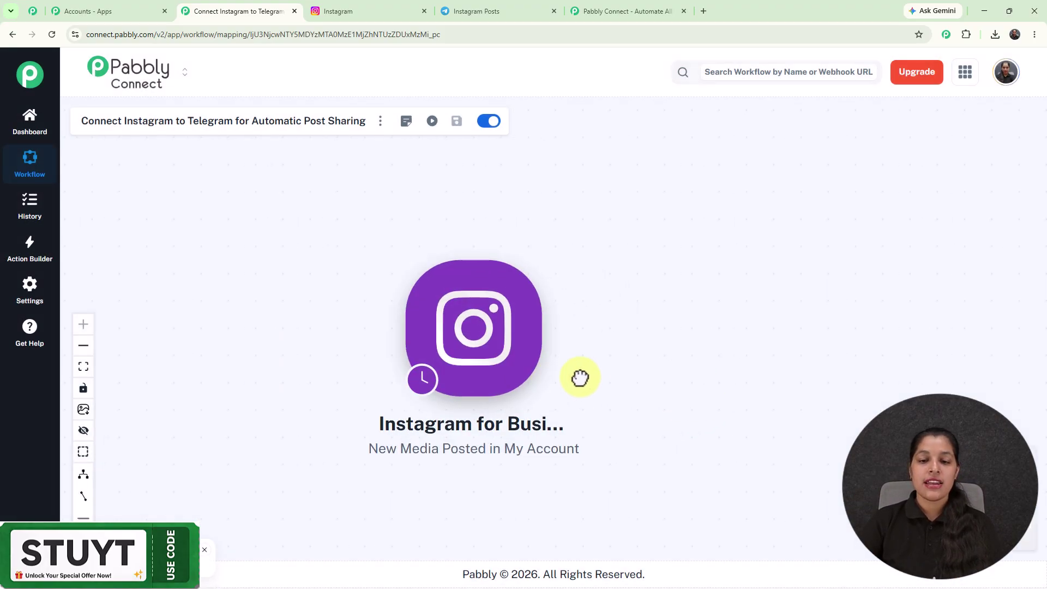
- Add a Telegram Bot action with the event "Send a Text Message or Reply" after the Instagram trigger, and begin a new connection for it
click(450, 319)
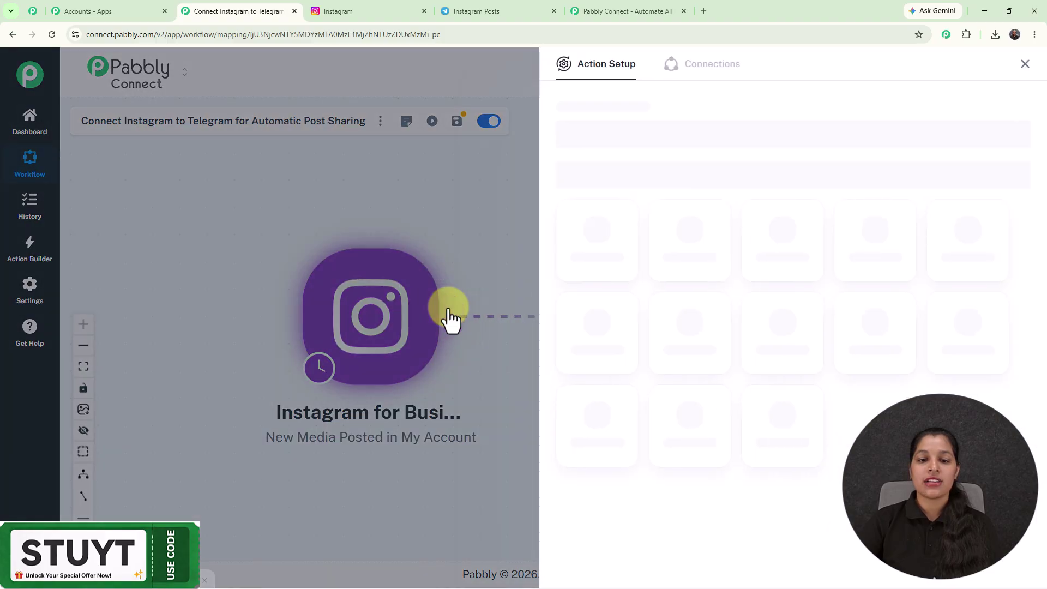
click(633, 126)
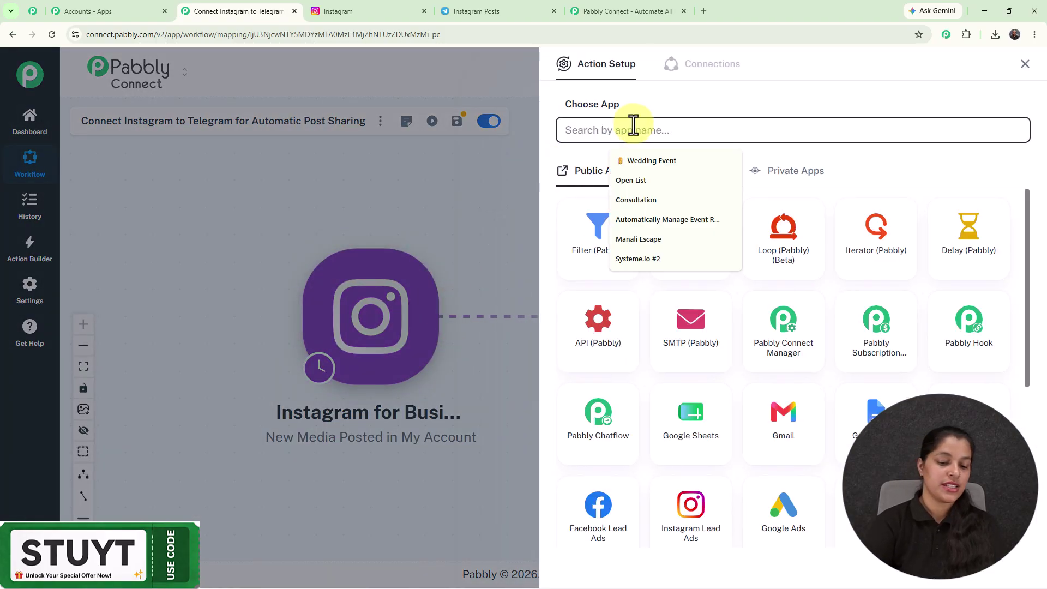
text(telegr)
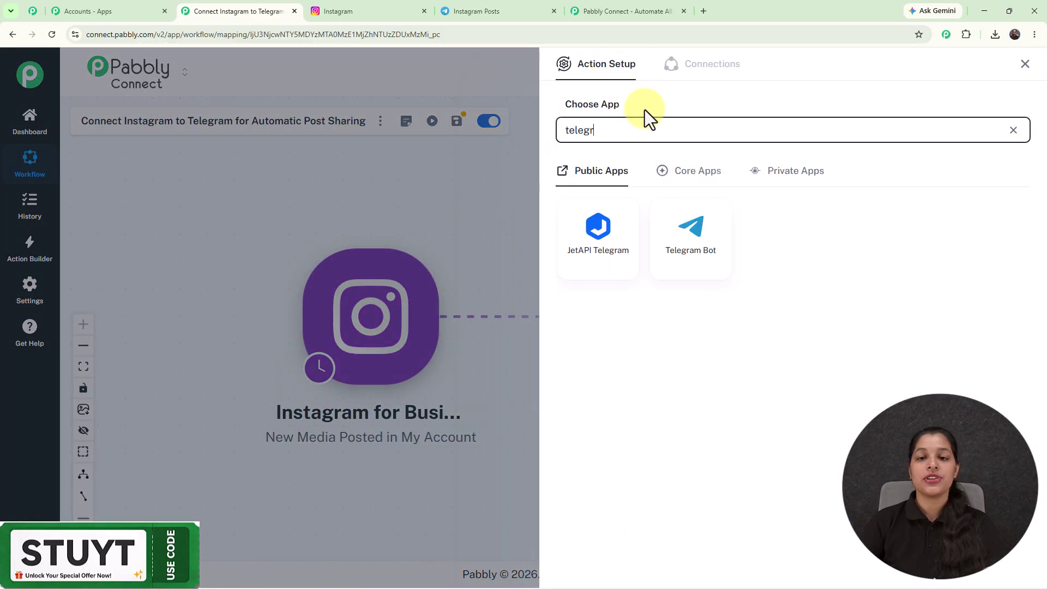
click(711, 272)
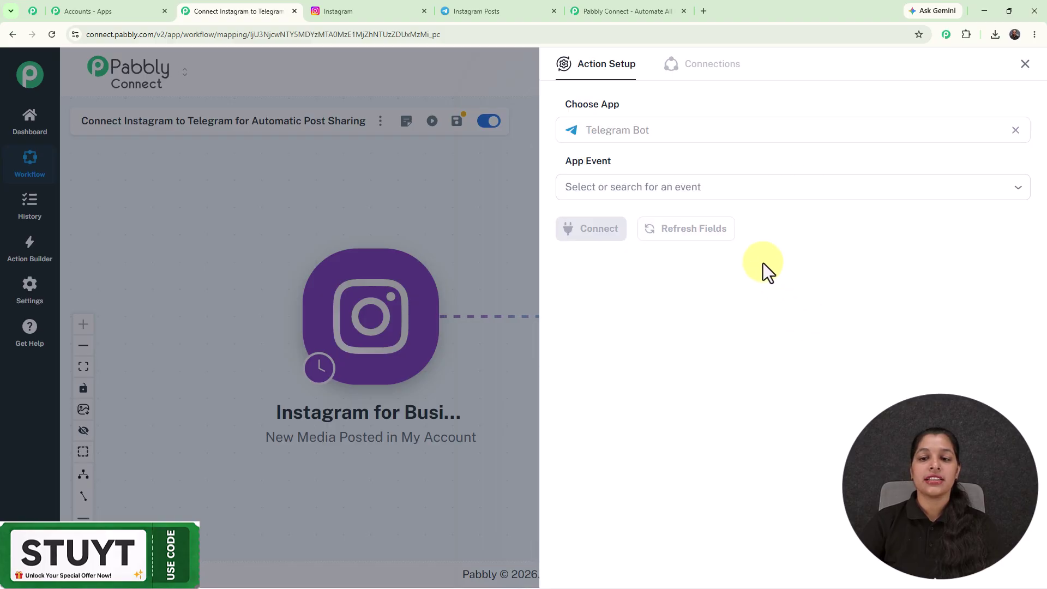
click(633, 183)
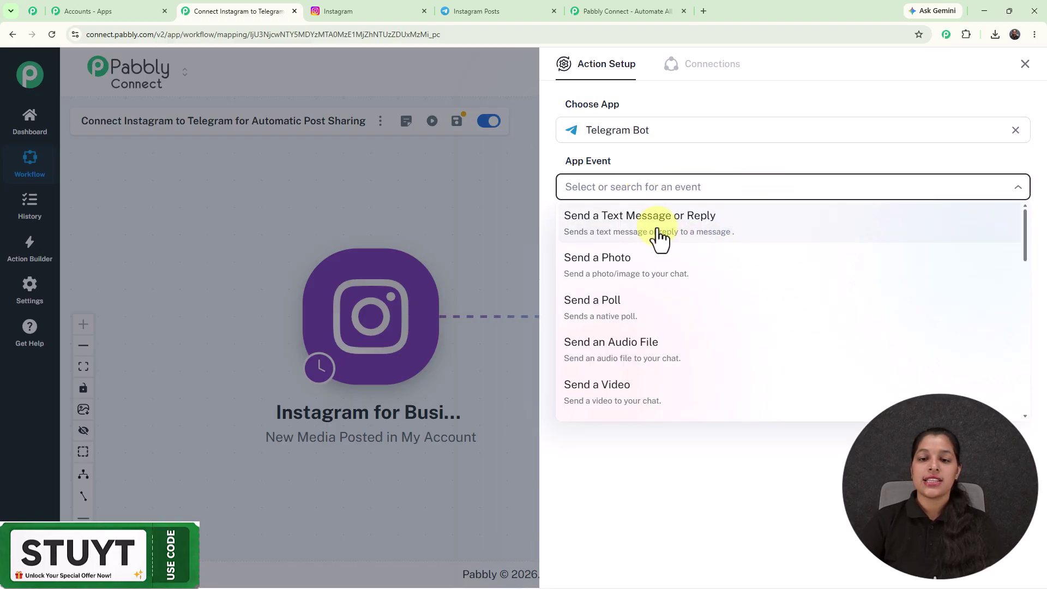
click(648, 231)
click(589, 229)
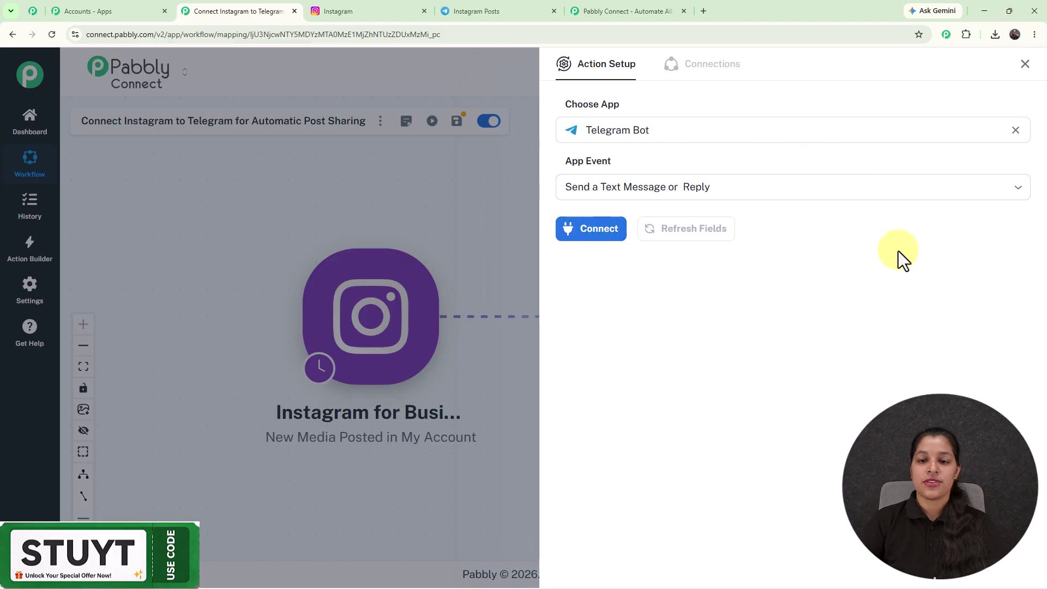
click(560, 166)
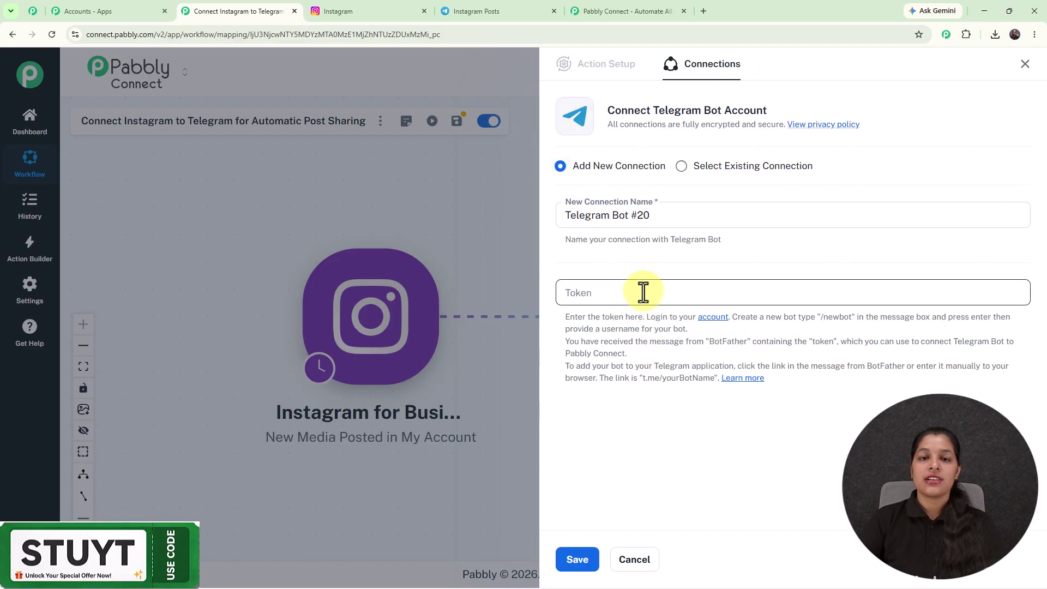
- Switch to Telegram, find the verified BotFather chat and start it
click(510, 10)
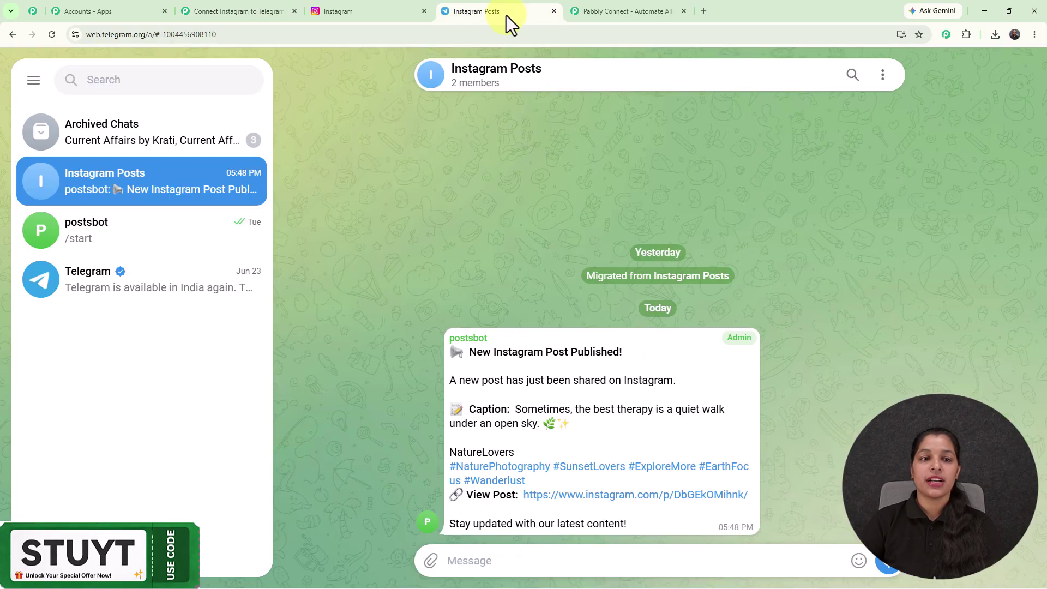
click(169, 80)
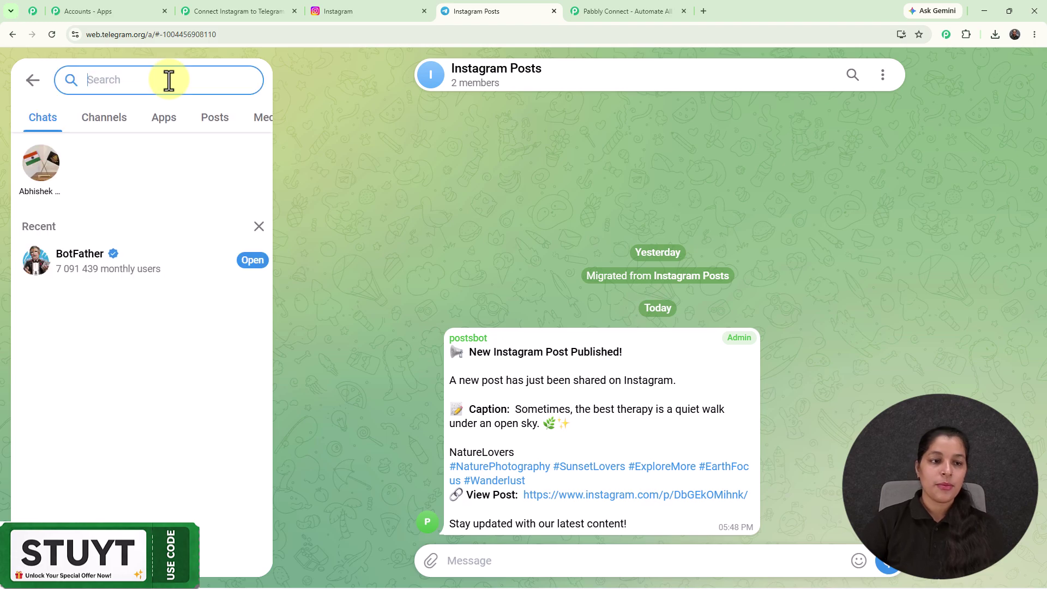
click(134, 267)
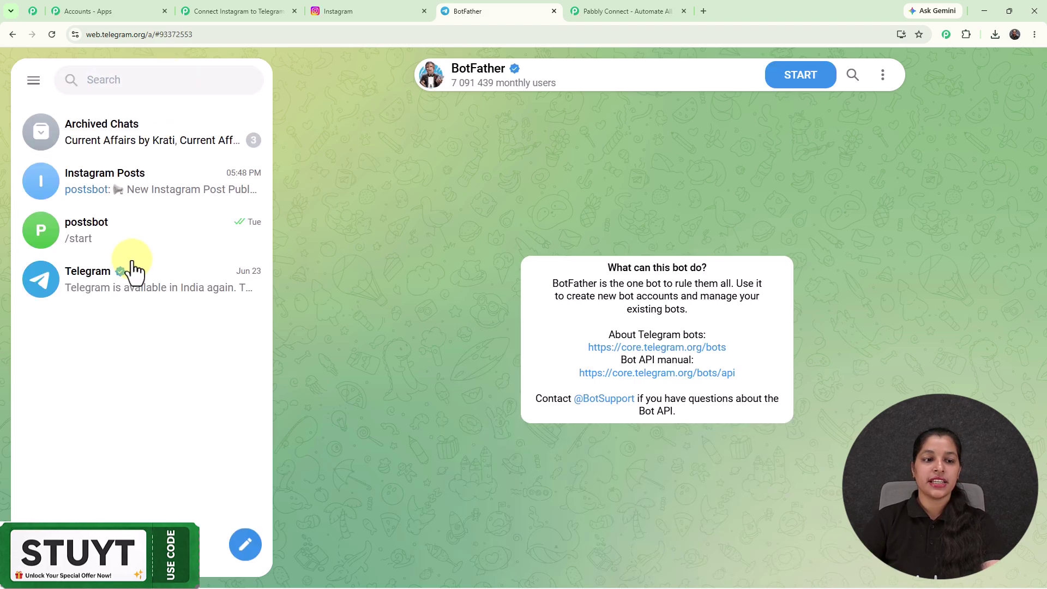
click(826, 76)
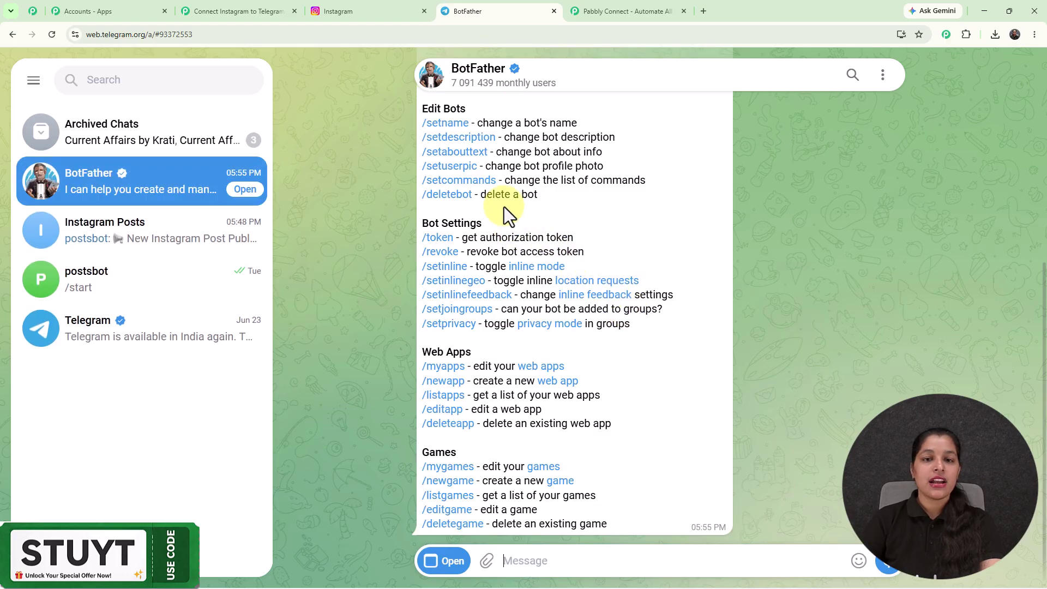
- Request a new bot from BotFather with the /newbot command and name it "instapost"
scroll(497, 175, up, 5)
click(430, 341)
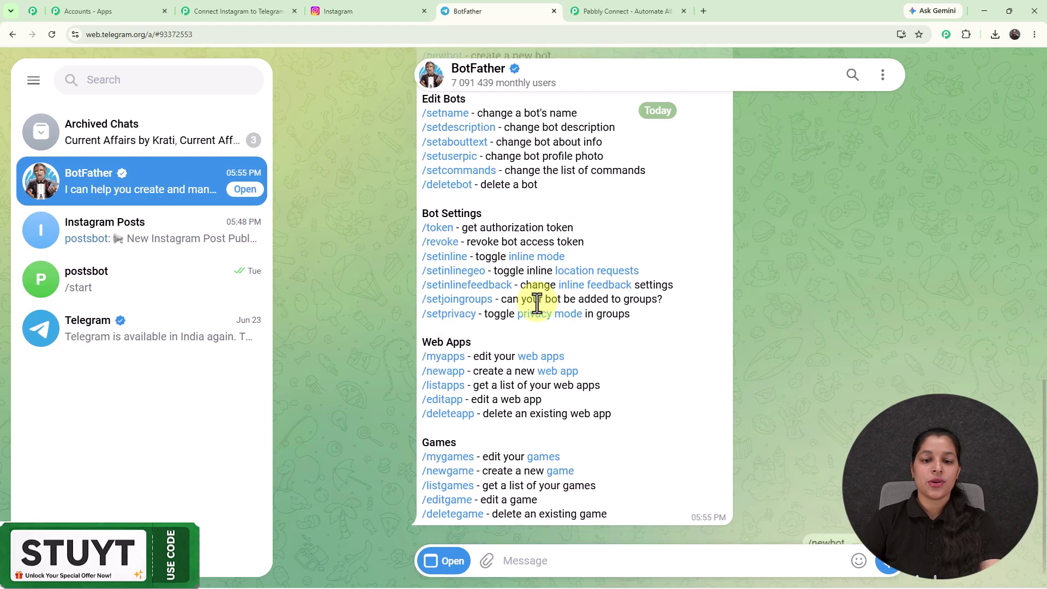
click(559, 561)
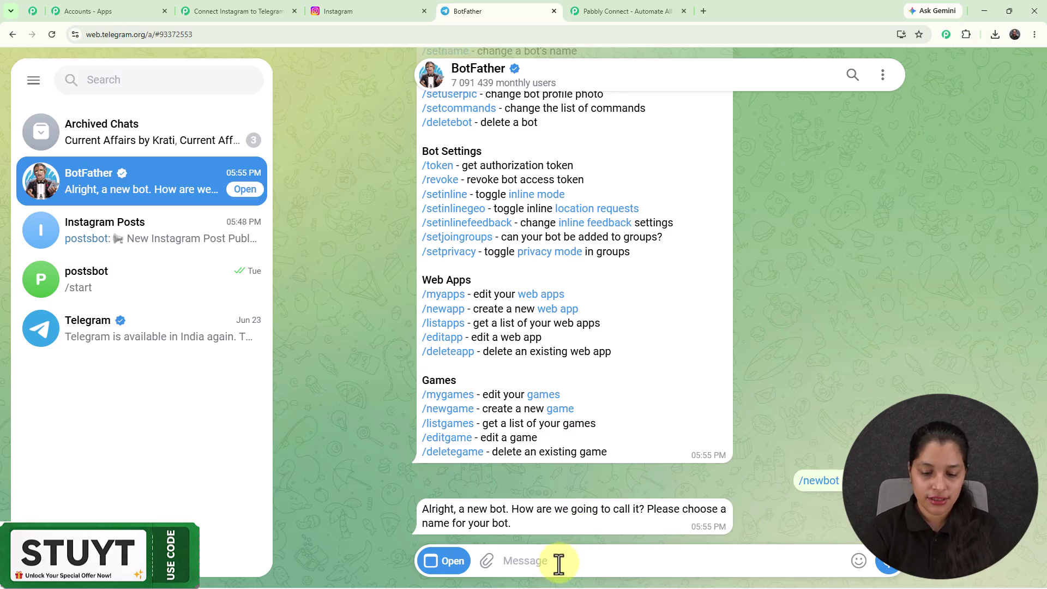
text(instapost)
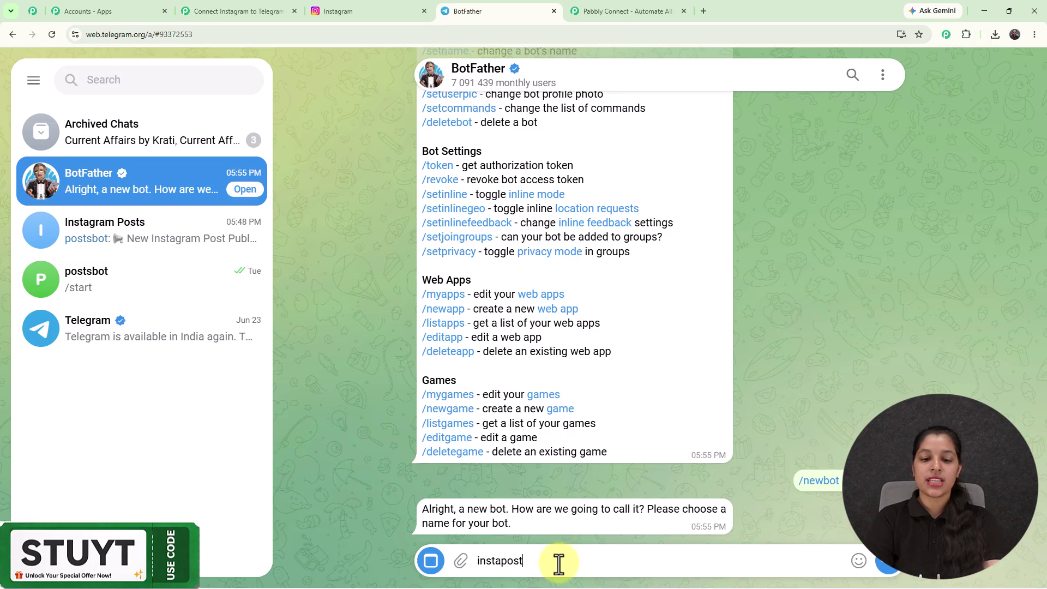
key(Return)
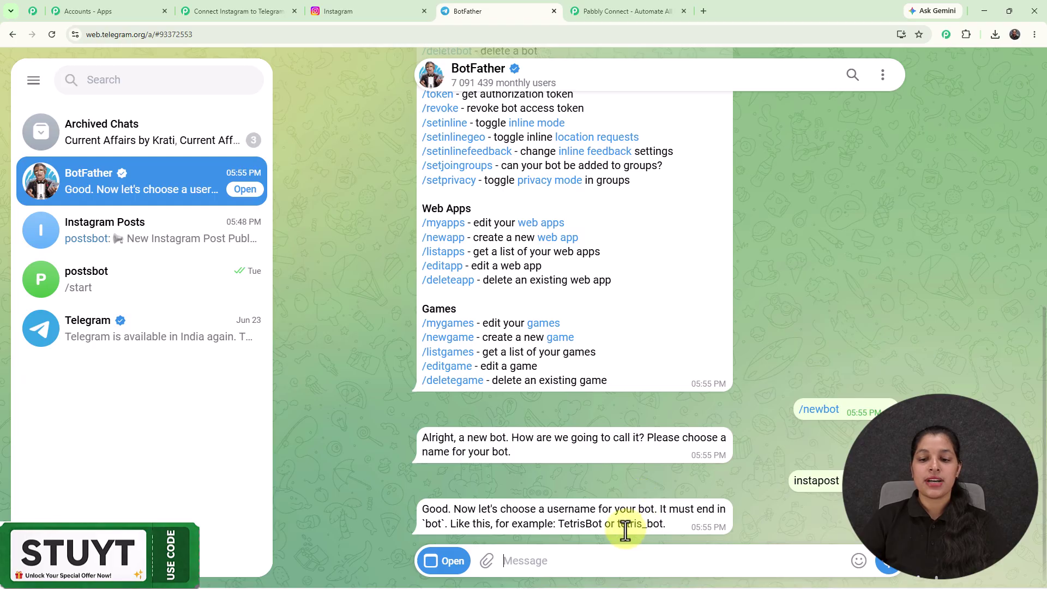
- Try to register the new bot with BotFather under the username instapost_bot
click(623, 559)
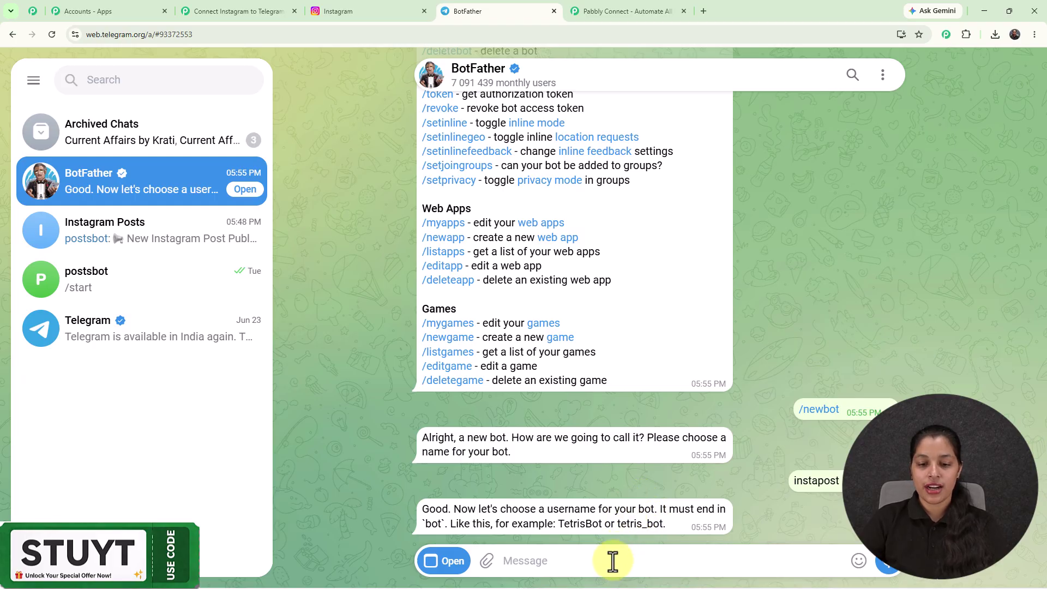
text(in)
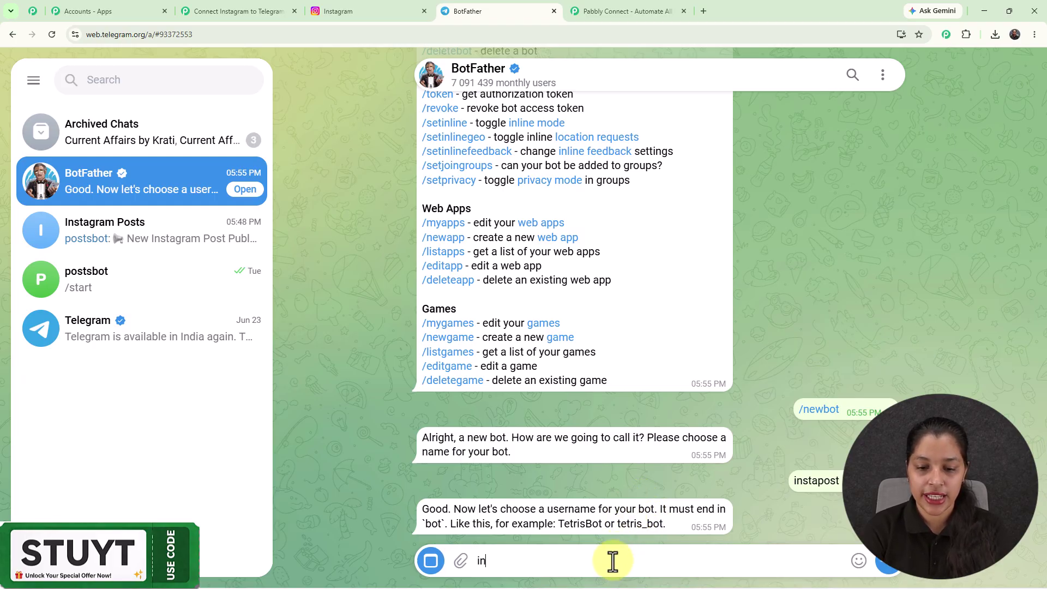
text(stapost_bot)
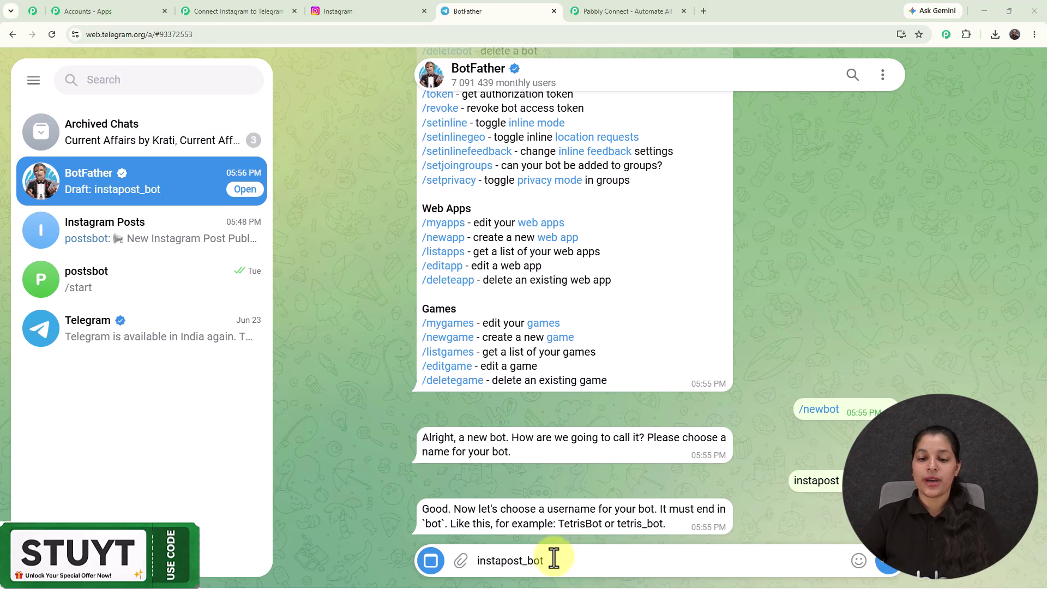
click(883, 562)
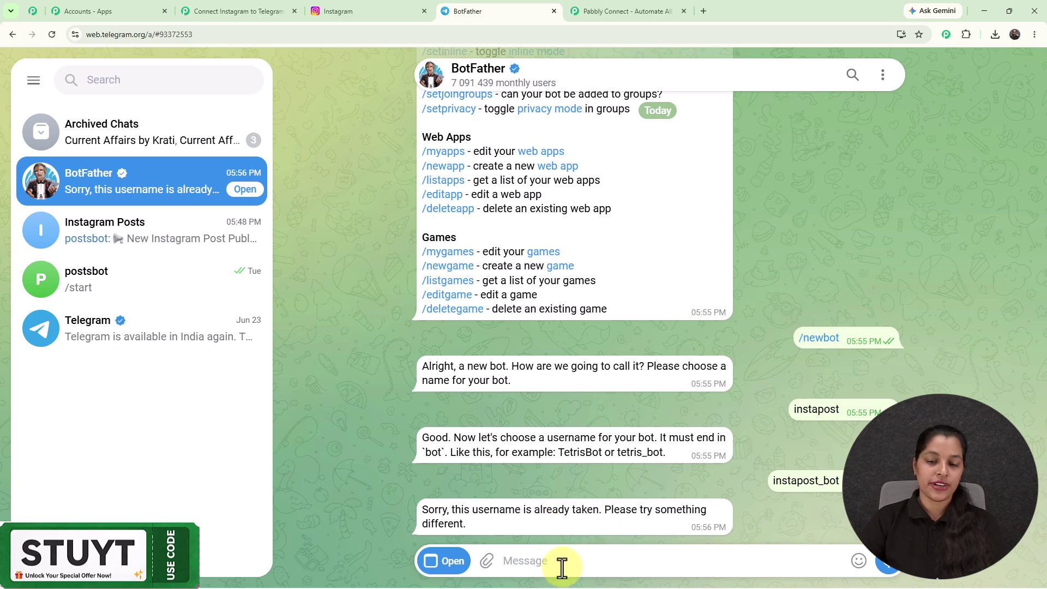
- Submit instapost01_bot to BotFather as the new bot's username
text(instapost01_bot)
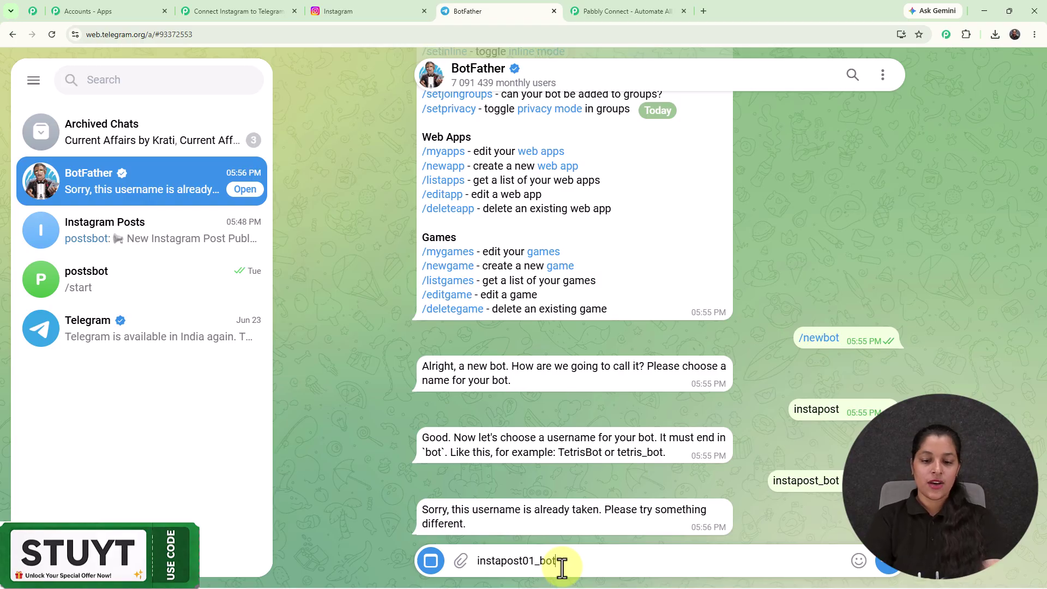
key(Return)
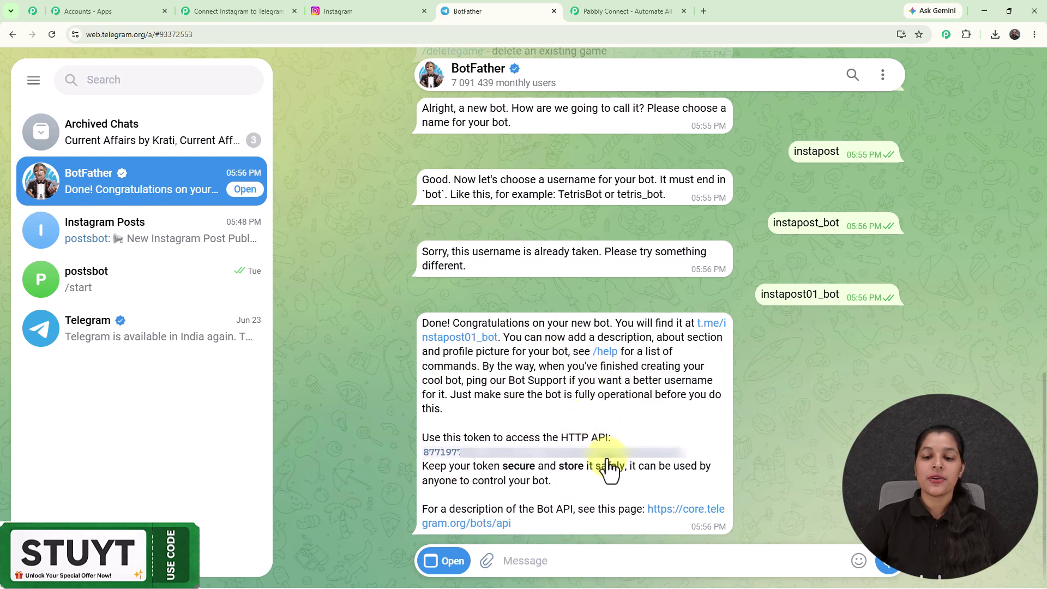
- Copy the bot's API token from BotFather, paste it into the Token field of the Telegram Bot connection in Pabbly Connect, and save
click(609, 458)
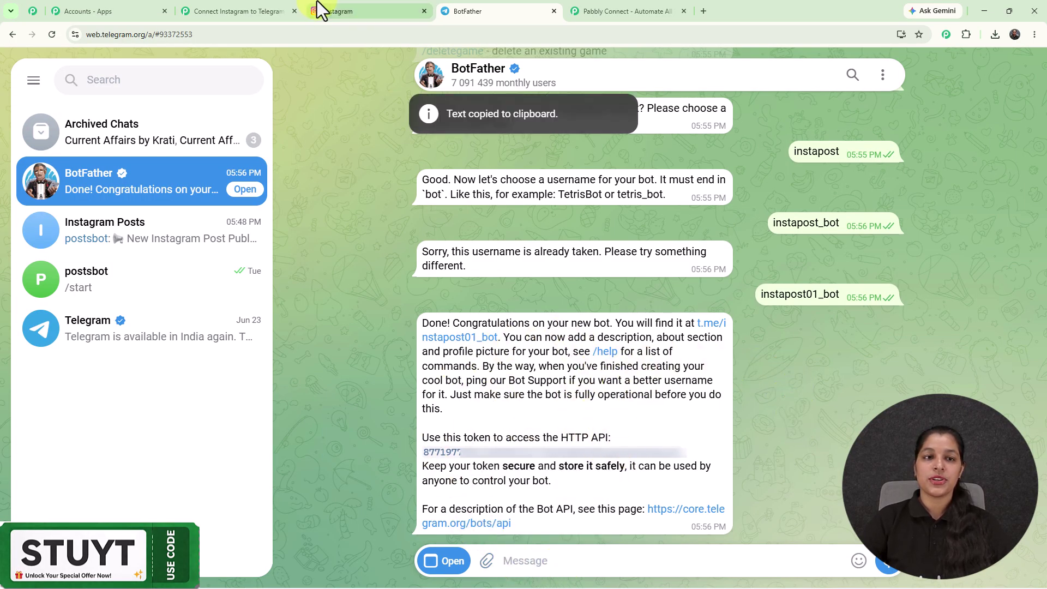
click(273, 12)
click(680, 294)
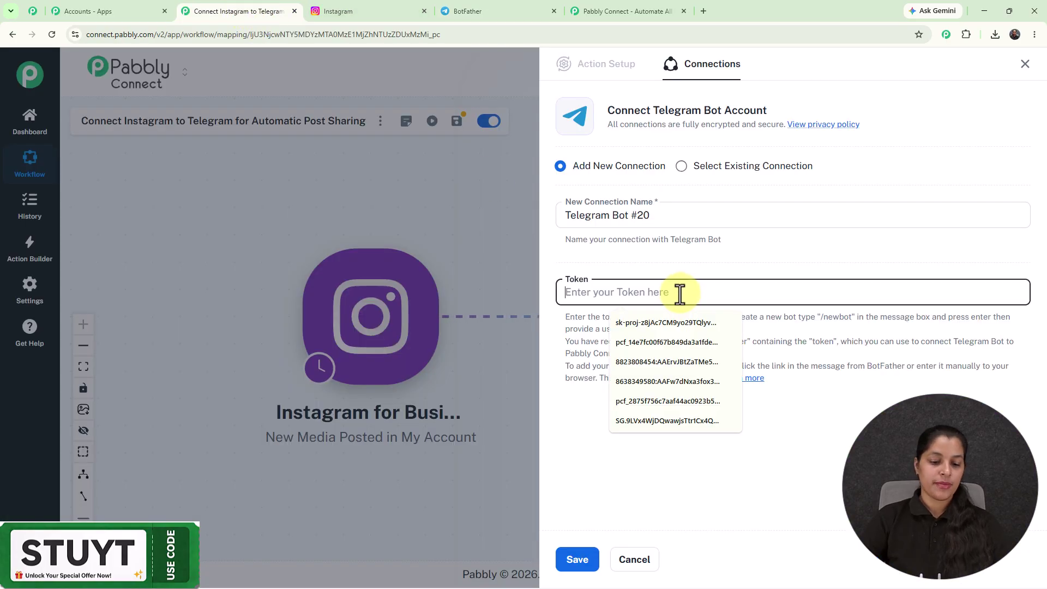
key(ctrl+v)
click(577, 558)
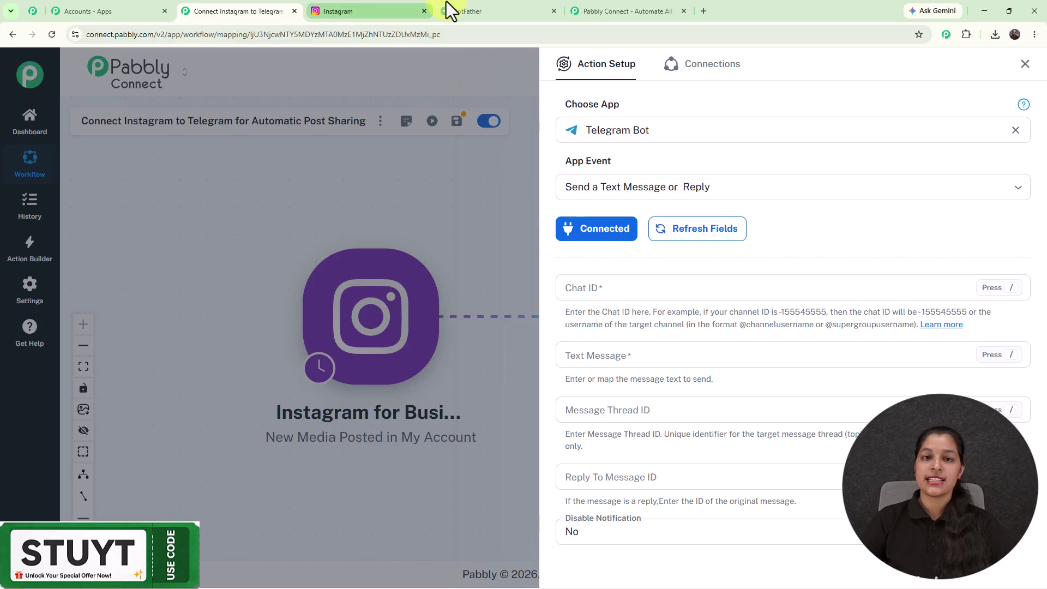
- Return to Telegram, open the new instapost bot from its link in BotFather's message and start it
click(498, 9)
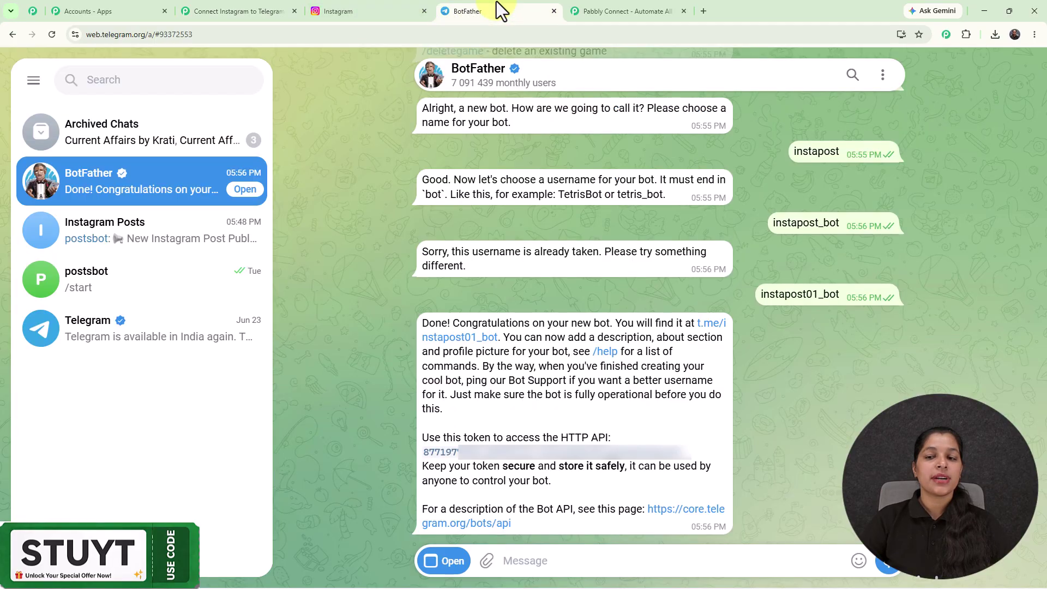
click(458, 341)
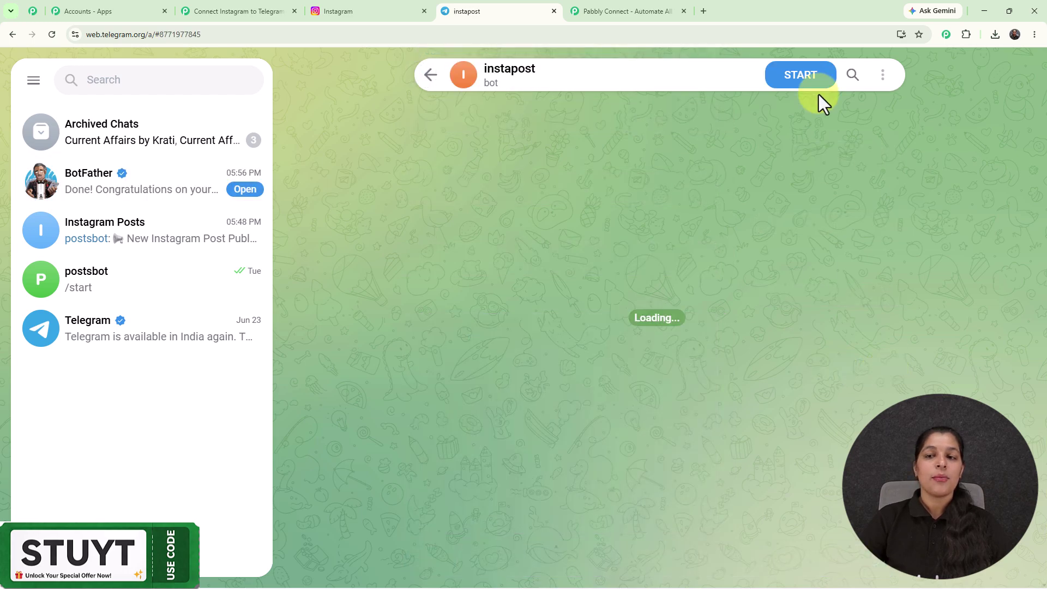
click(793, 79)
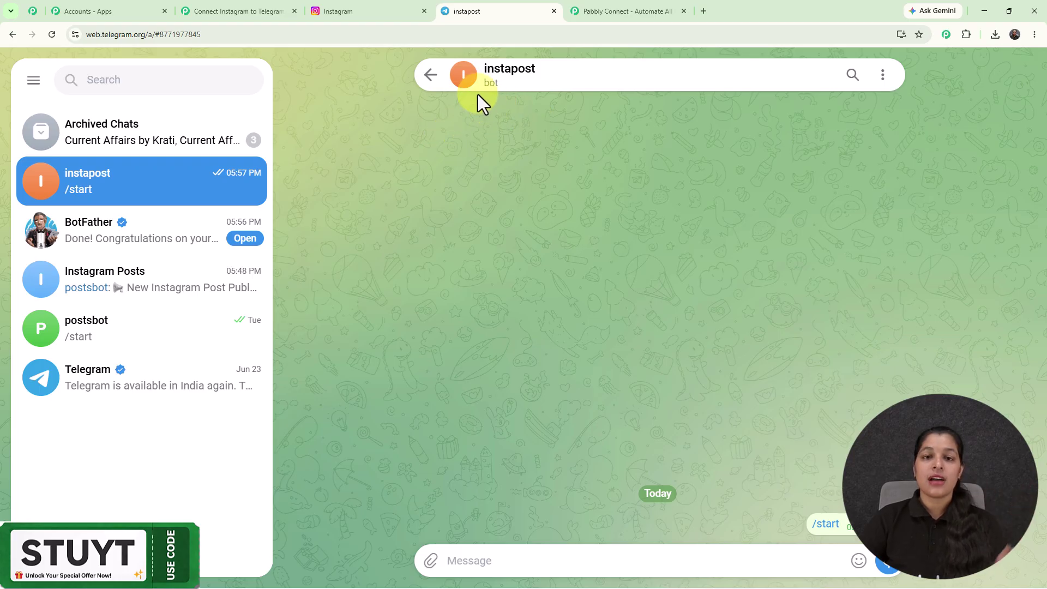
click(152, 290)
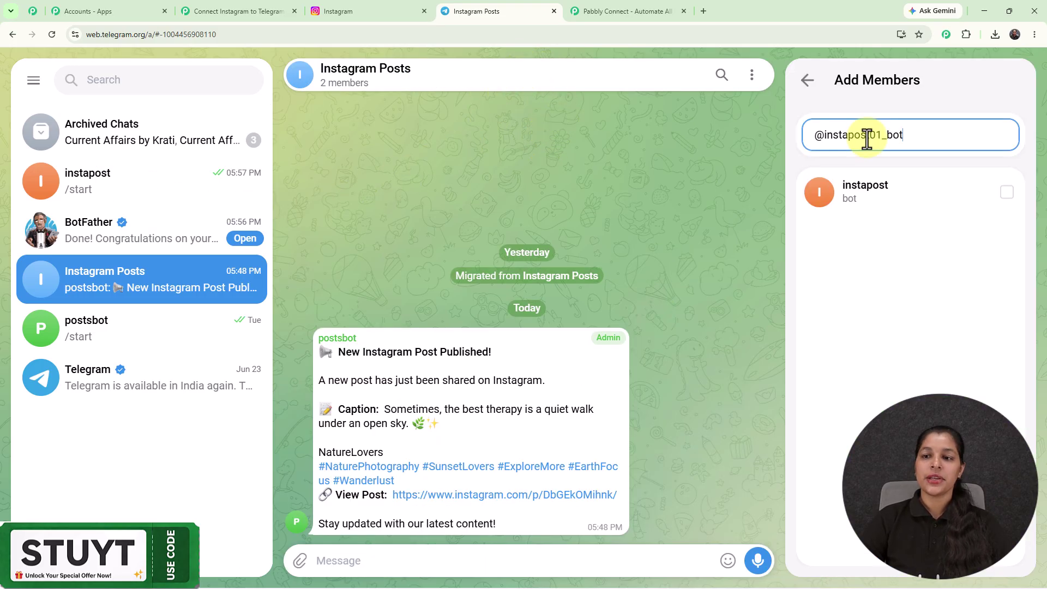
click(874, 211)
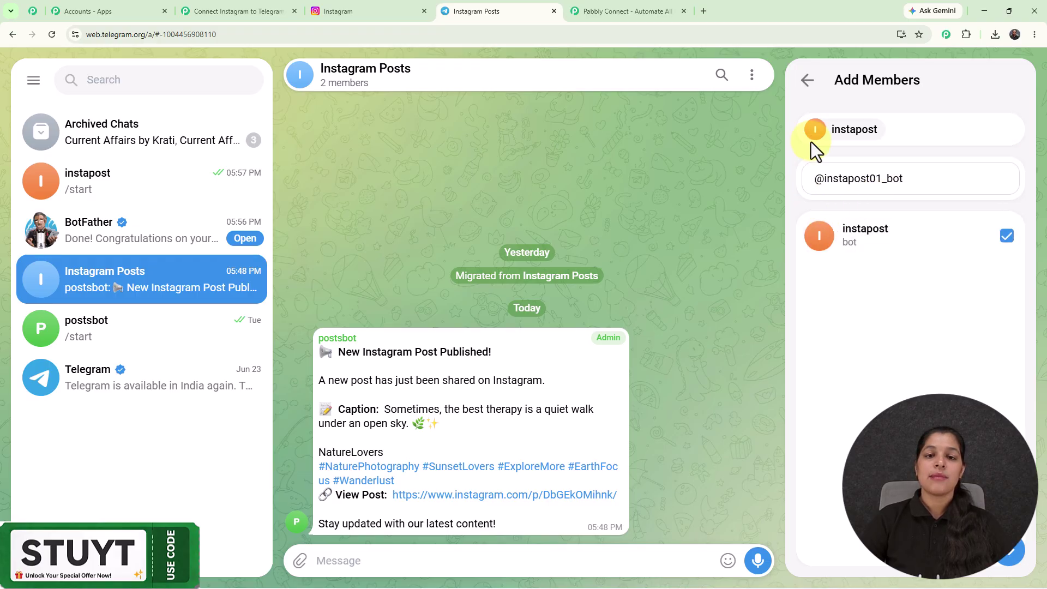
click(1009, 551)
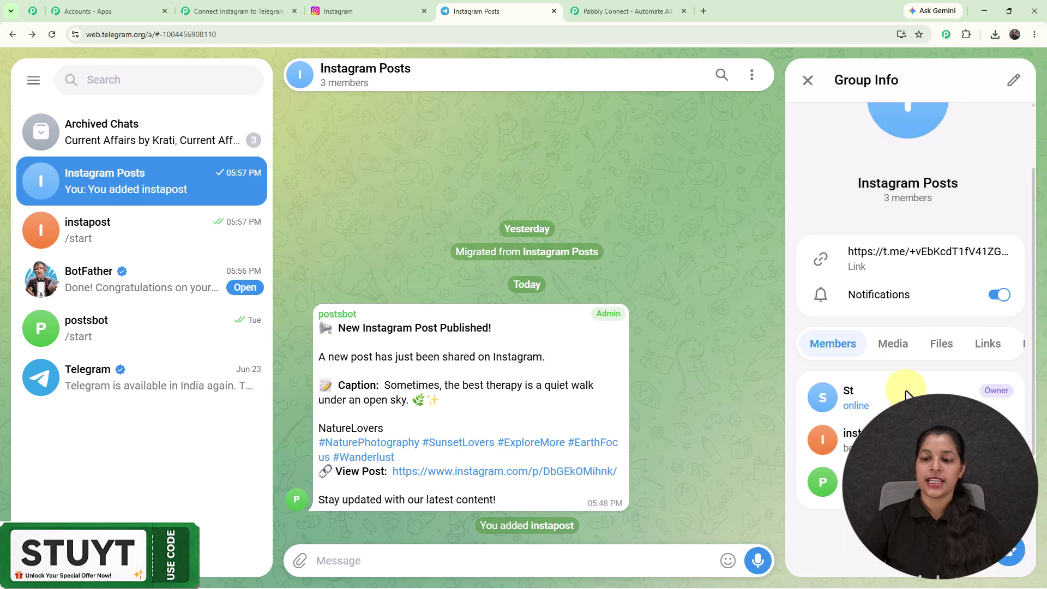
- Promote the instapost bot to administrator of the Instagram Posts group and close the group info
scroll(905, 390, down, 3)
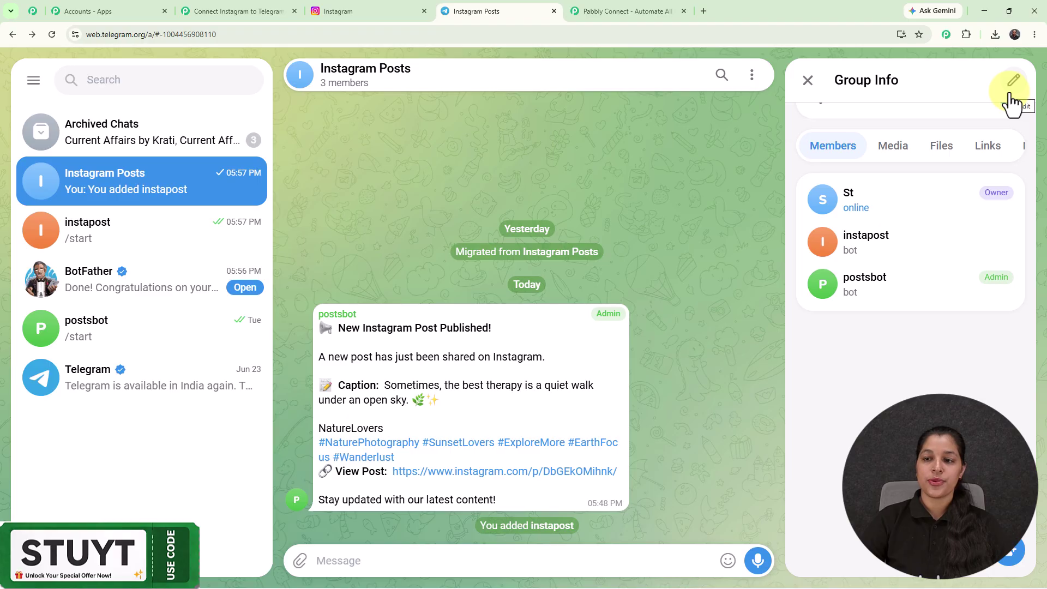
scroll(946, 251, up, 3)
scroll(945, 305, down, 2)
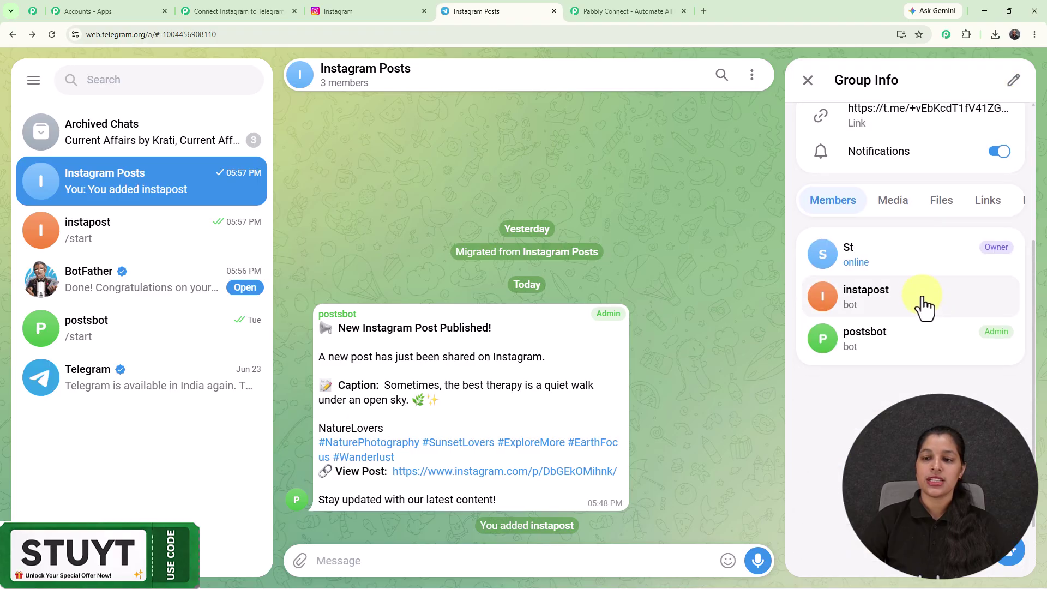
scroll(1003, 103, up, 3)
click(1012, 82)
scroll(904, 349, down, 2)
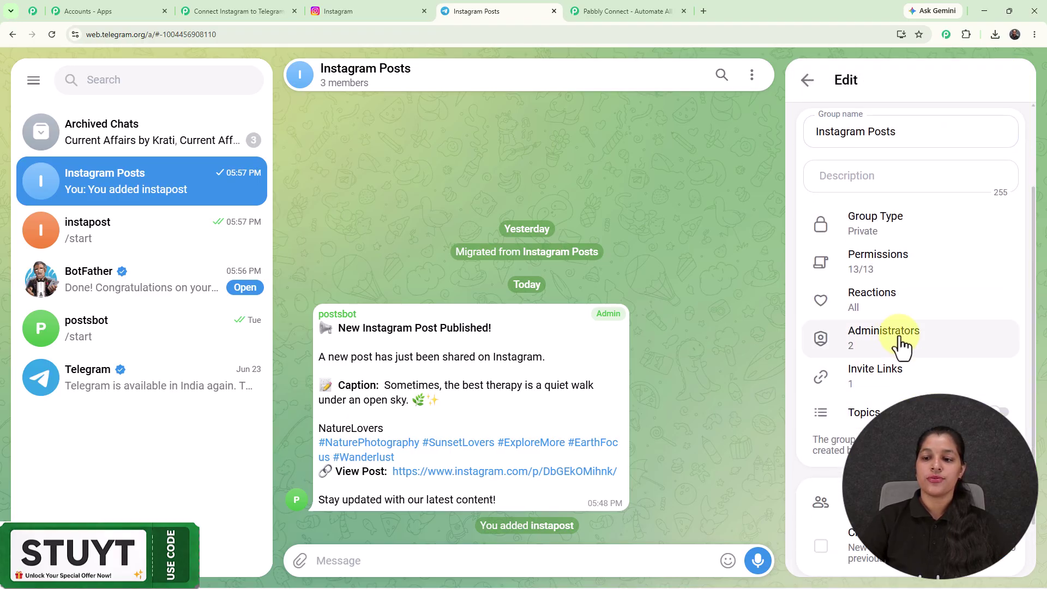
click(885, 349)
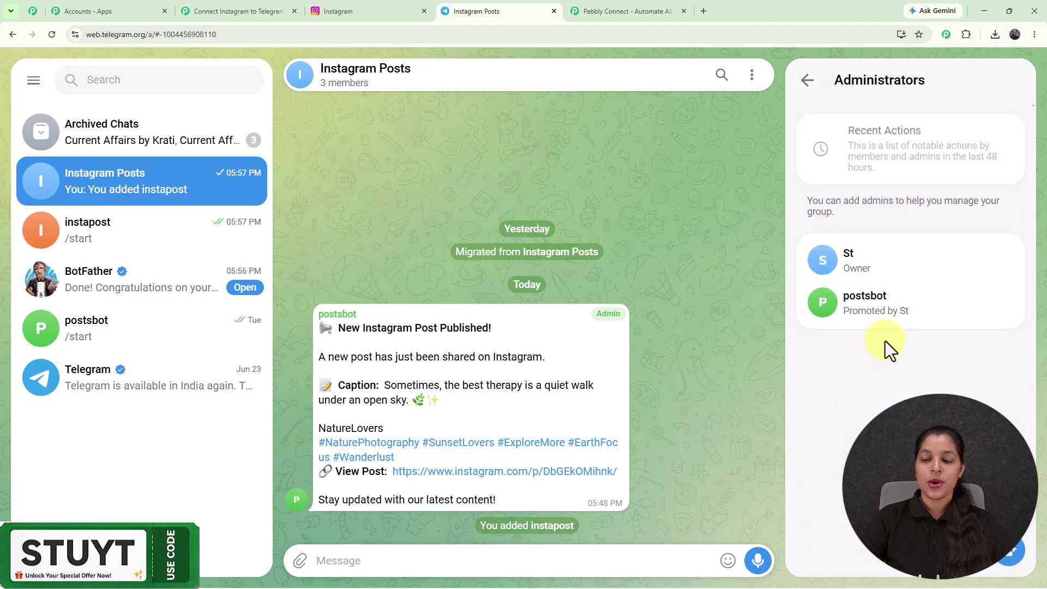
click(1007, 547)
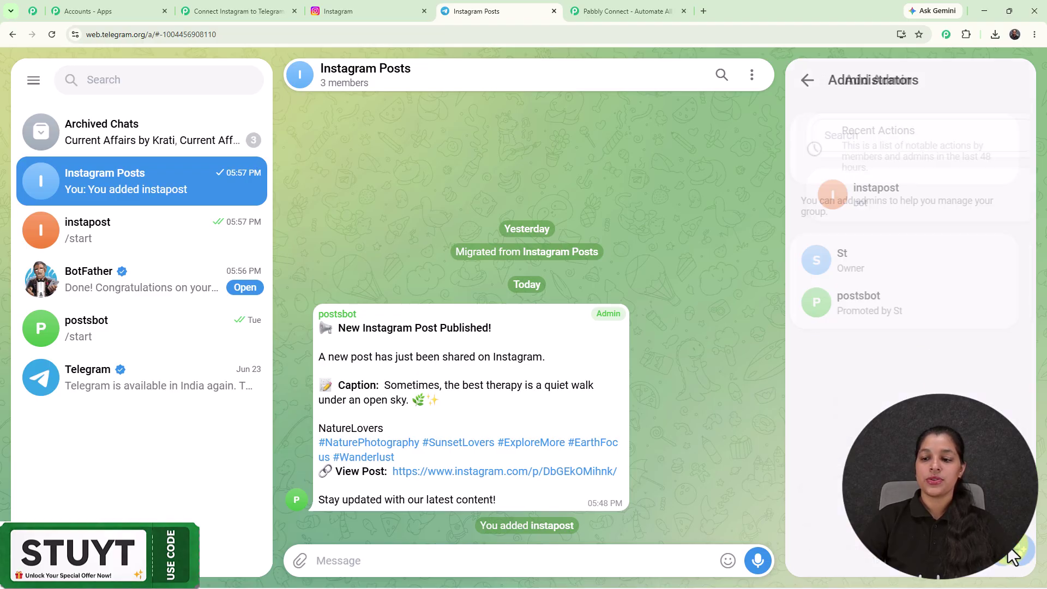
click(867, 206)
click(1007, 548)
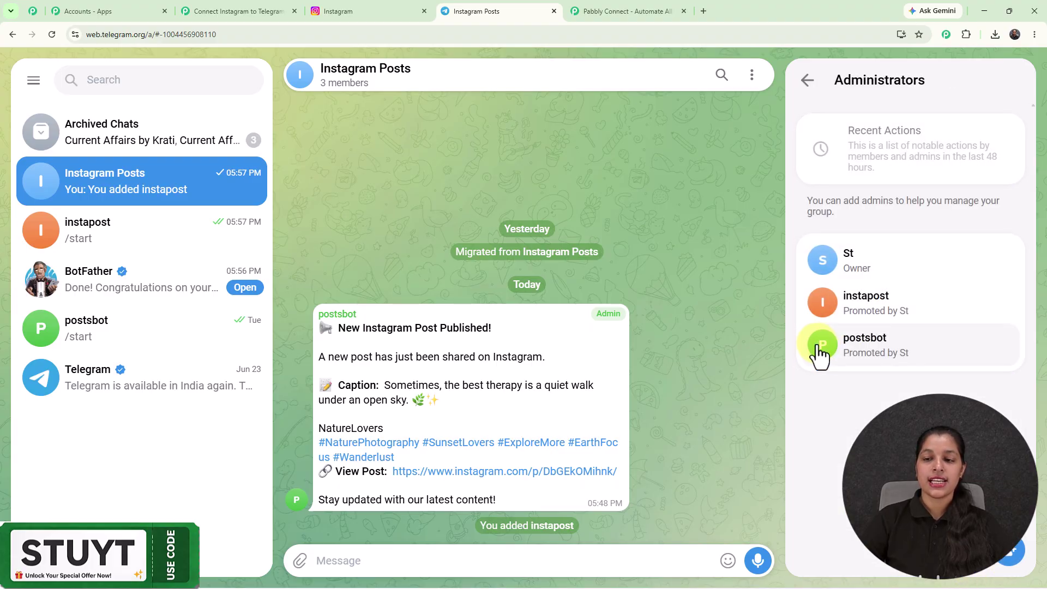
click(807, 80)
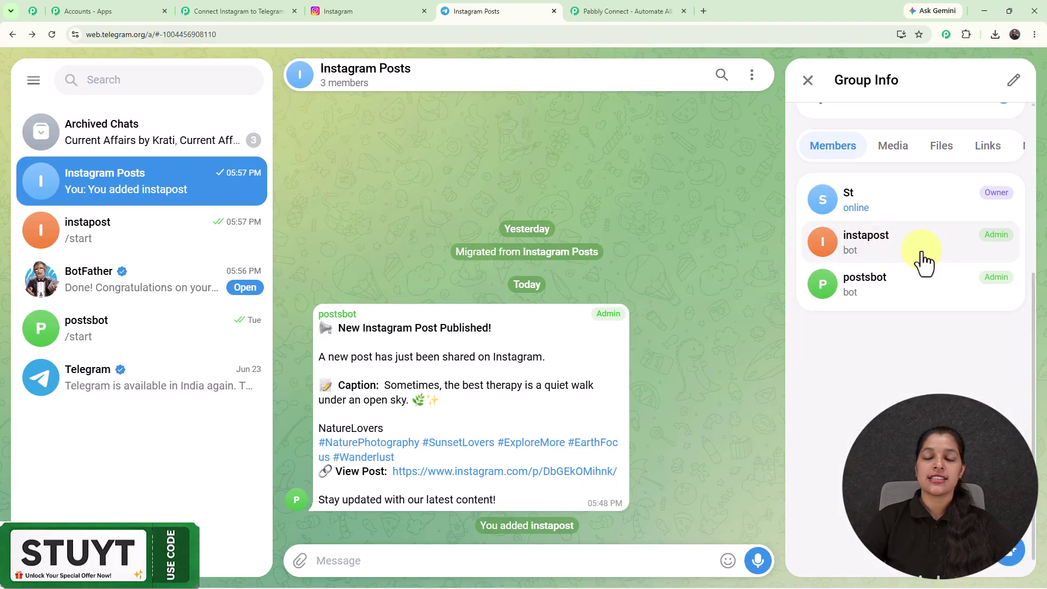
click(808, 80)
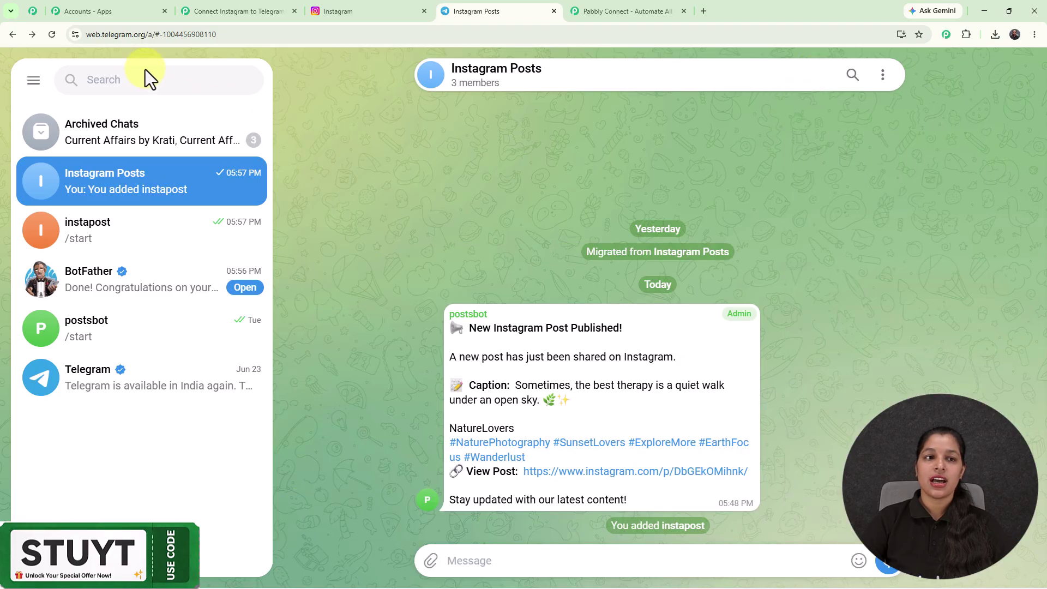
- Copy the Instagram Posts group's chat ID, including the minus sign, from its web address into the Chat ID field in Pabbly Connect
drag(161, 34, 238, 34)
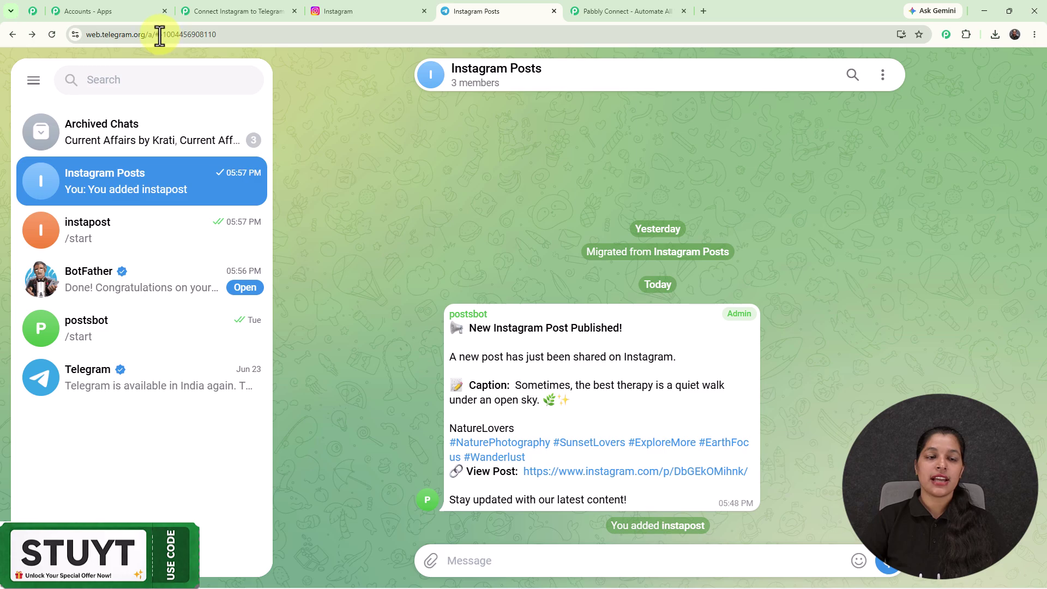
drag(159, 35, 238, 35)
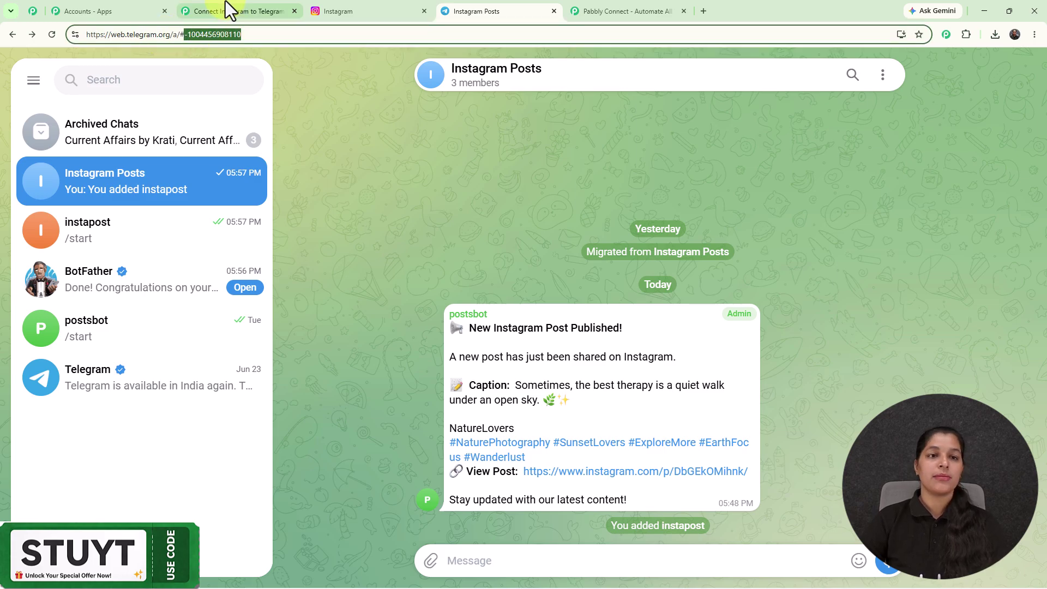
click(228, 10)
click(692, 287)
key(ctrl+v)
- Paste the "New Instagram Post Published!" template with its Caption, View Post and "Stay updated with our latest content!" lines as the text message
scroll(693, 286, down, 2)
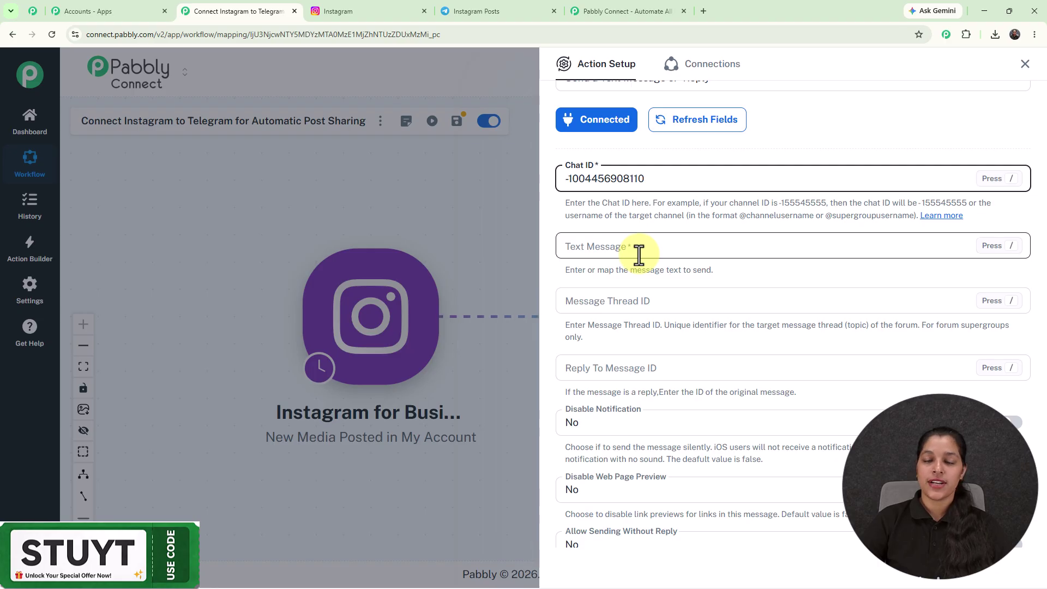
click(638, 254)
key(ctrl+v)
click(729, 289)
scroll(717, 252, down, 1)
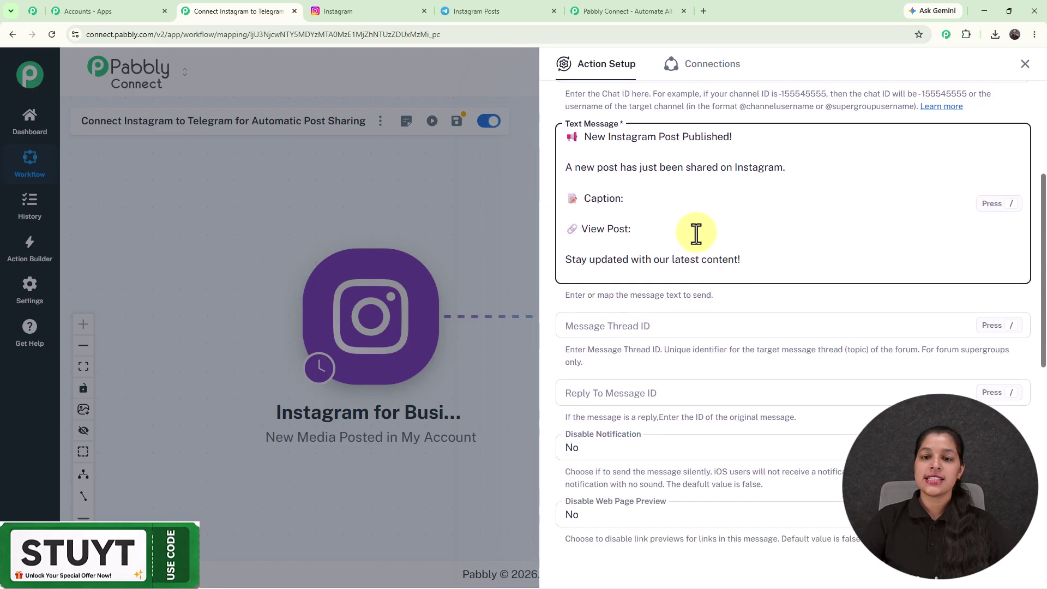
- Map the Instagram trigger's res1 caption value after "Caption:" in the text message
click(641, 192)
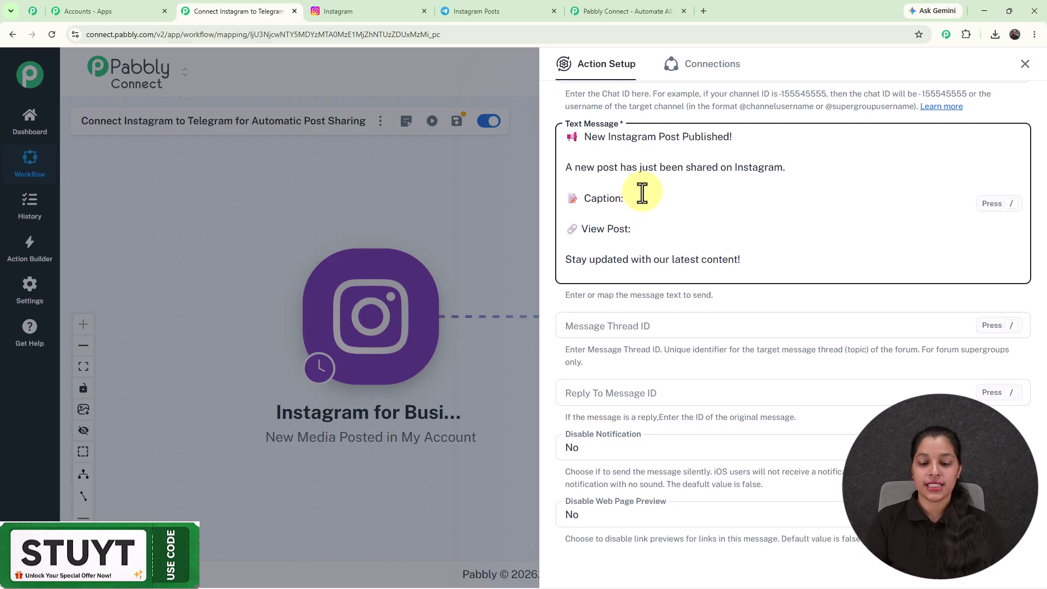
text(/)
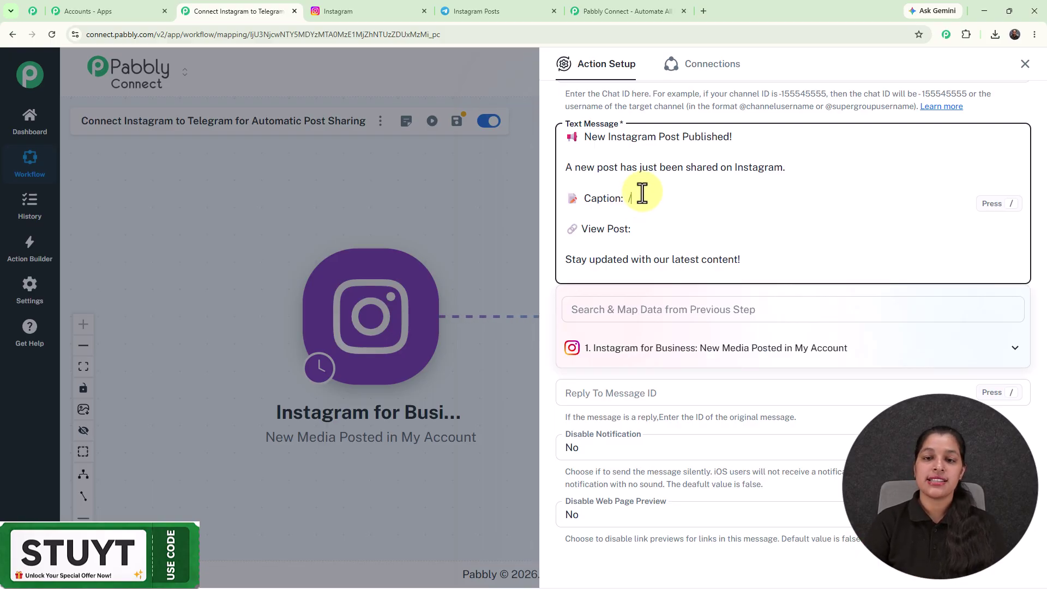
click(595, 348)
click(595, 349)
scroll(616, 428, down, 3)
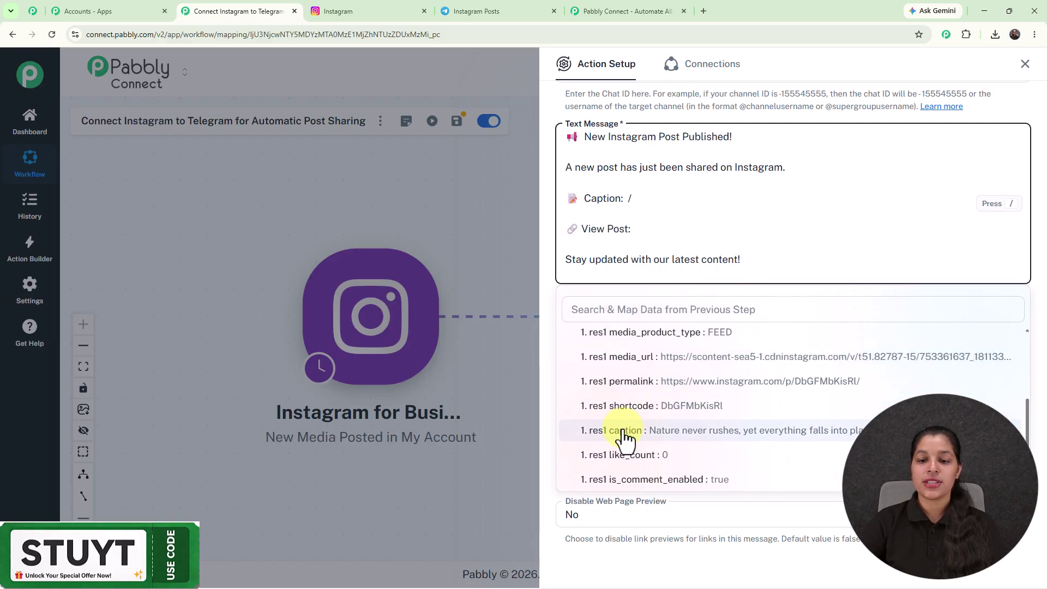
click(621, 435)
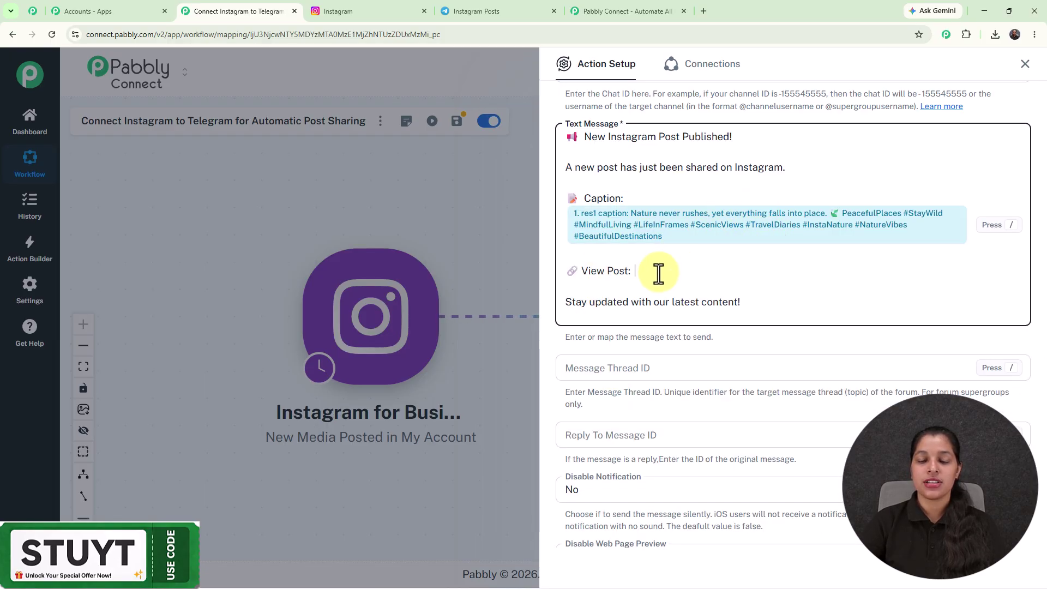
- Map the Instagram trigger's res1 permalink value after "View Post:" in the text message
text(/)
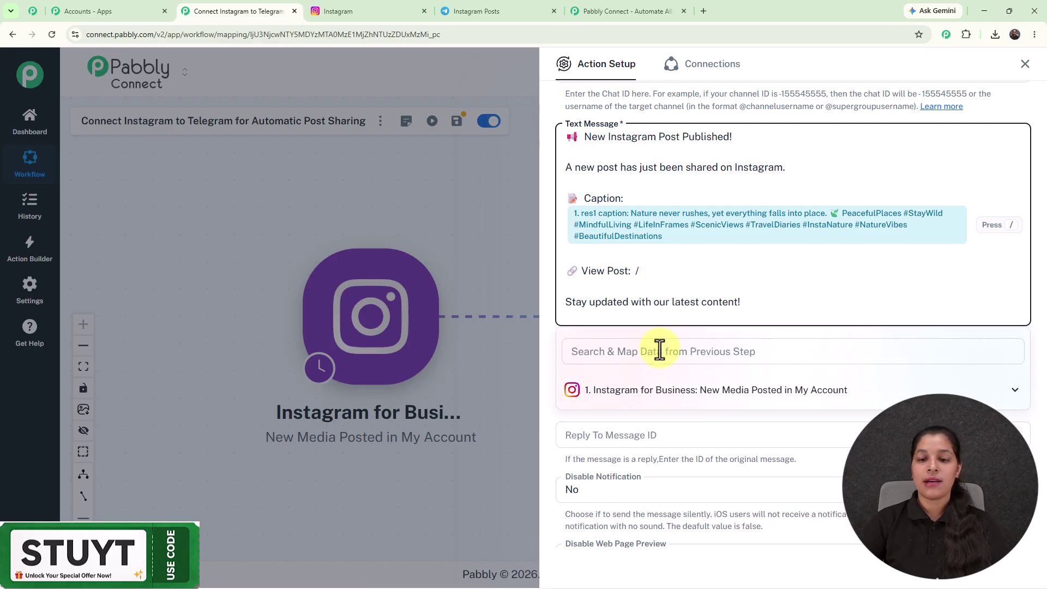
click(652, 391)
scroll(645, 442, down, 3)
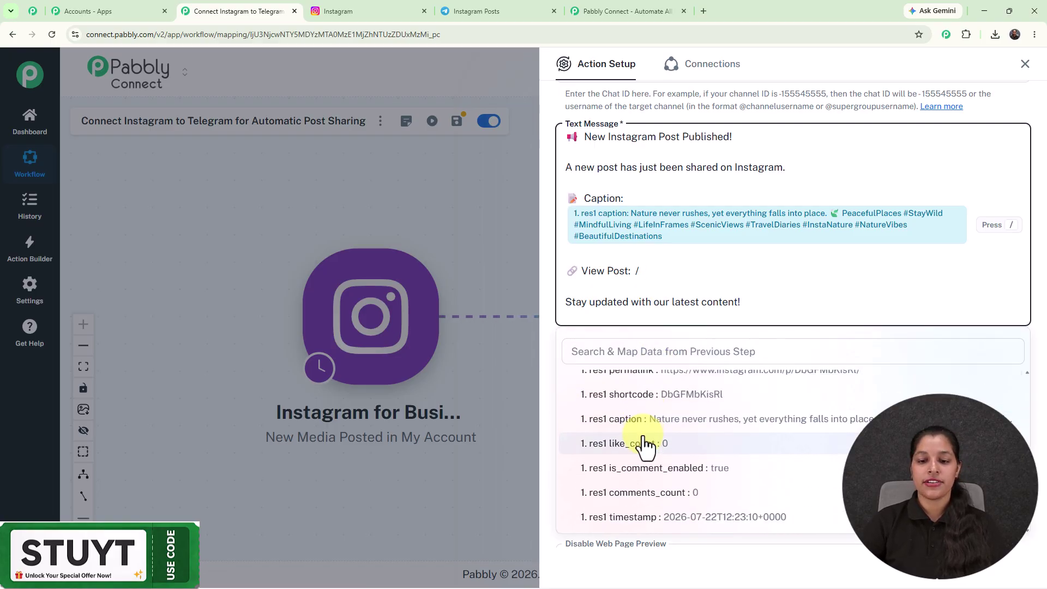
scroll(645, 443, up, 2)
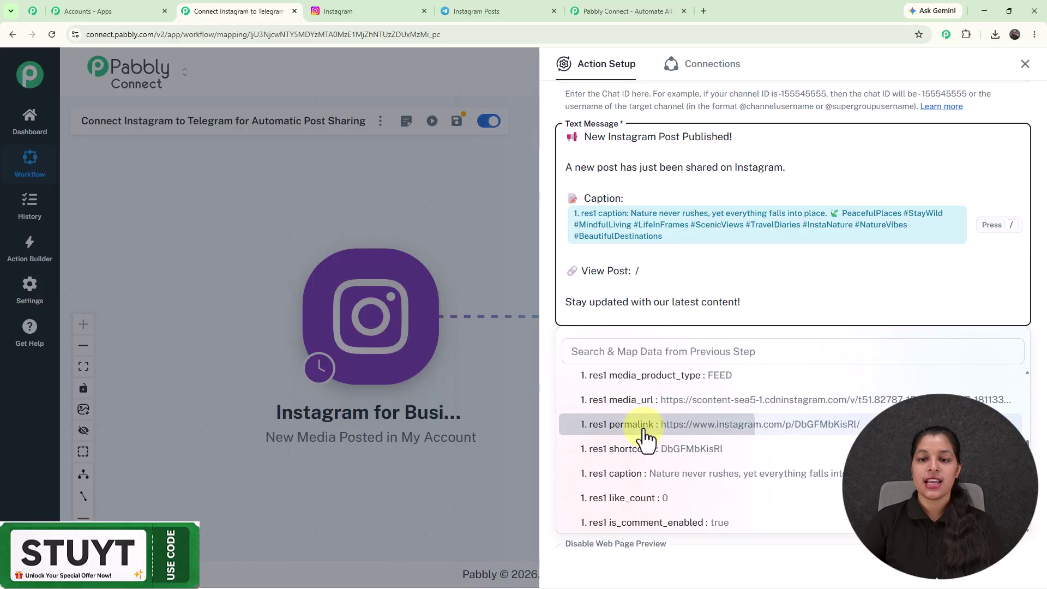
click(643, 425)
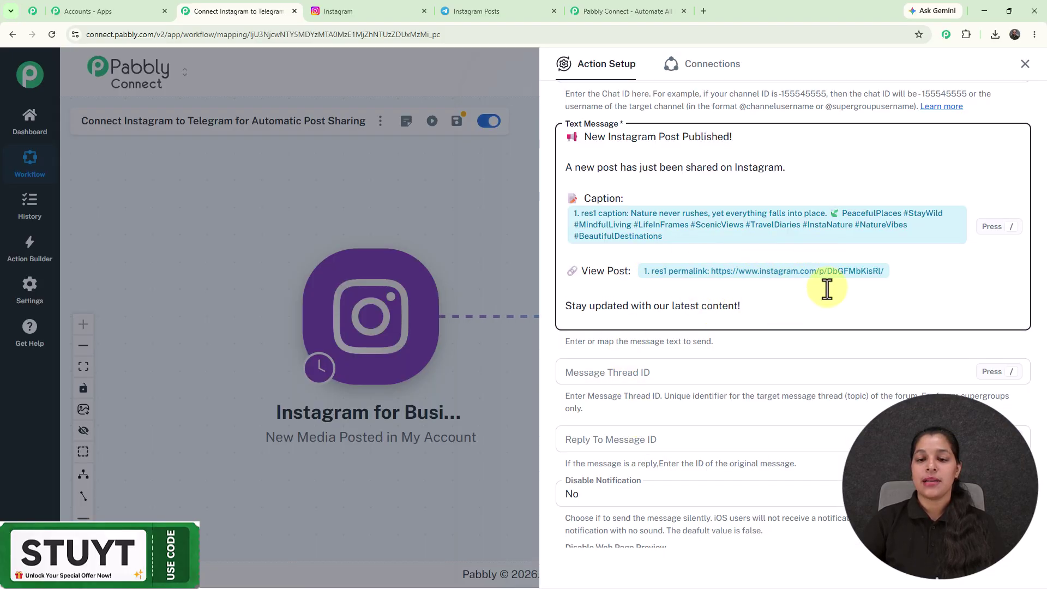
- Review the remaining Telegram message settings, including the Parse Mode options, and recheck the mapped text message
scroll(708, 253, down, 2)
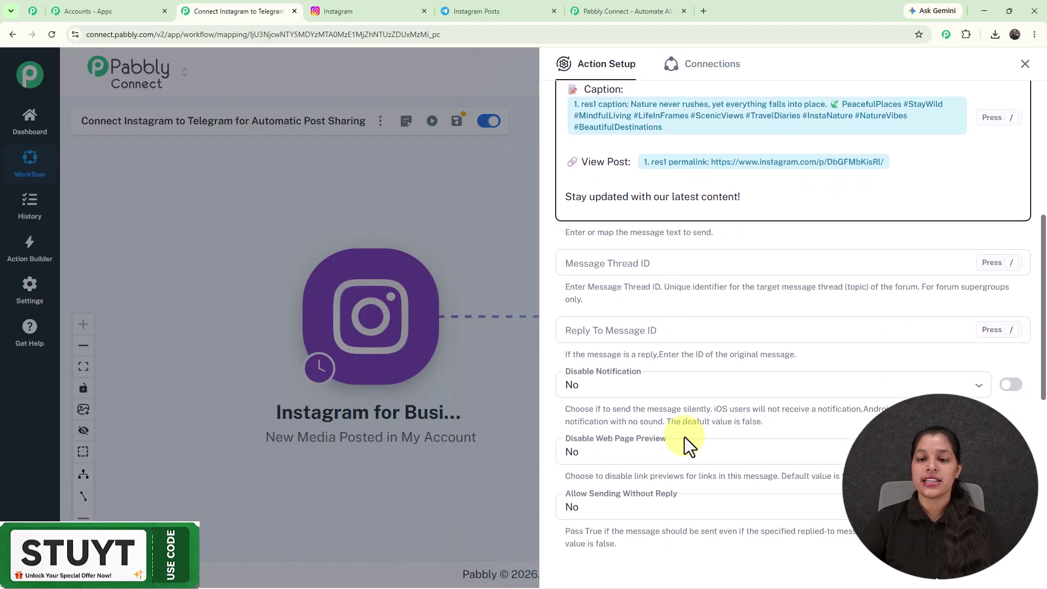
scroll(696, 293, down, 6)
click(695, 269)
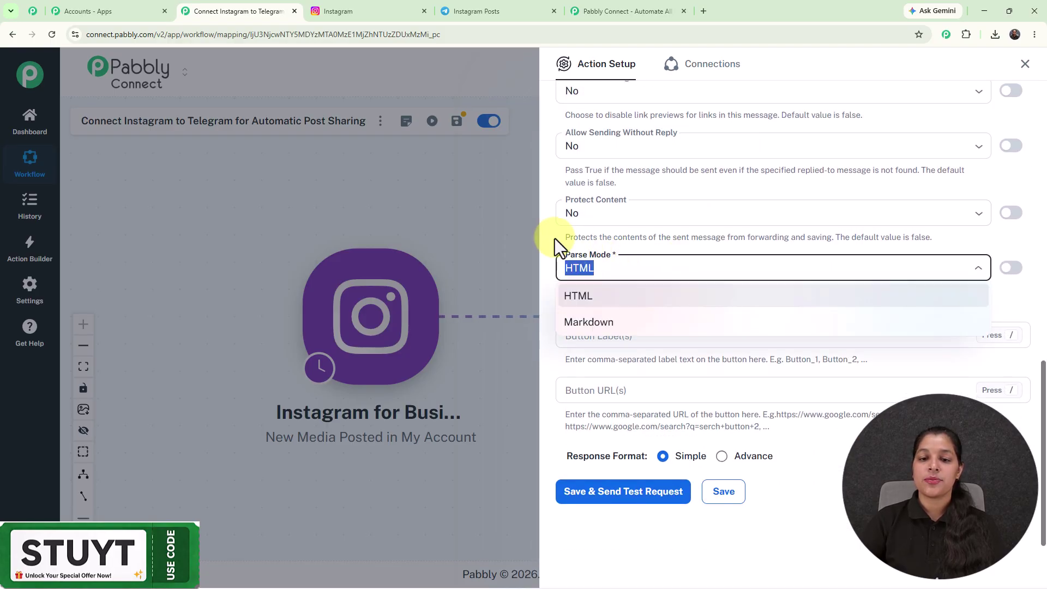
click(543, 262)
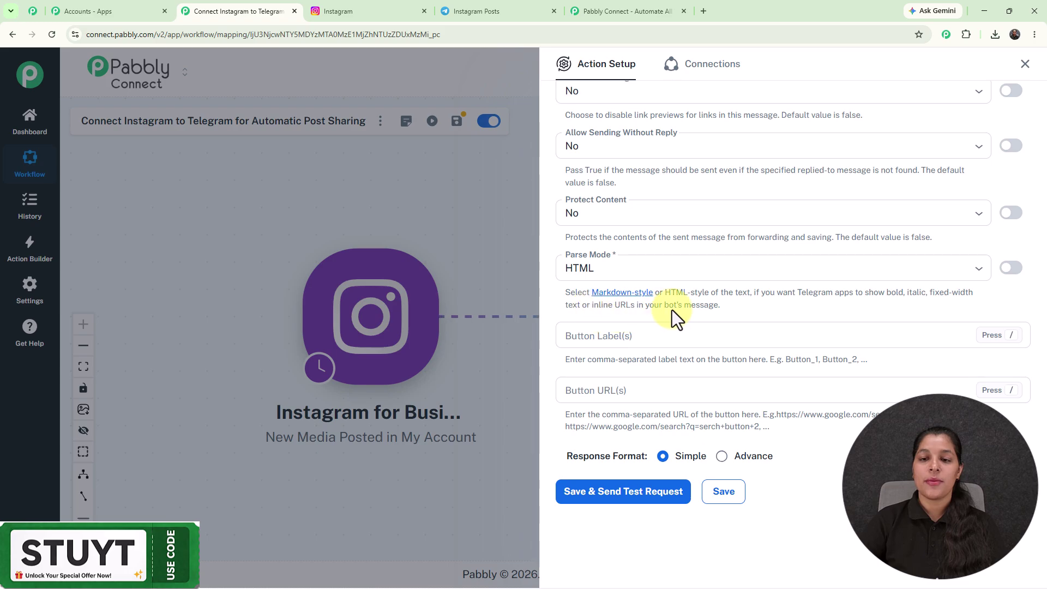
scroll(671, 310, up, 8)
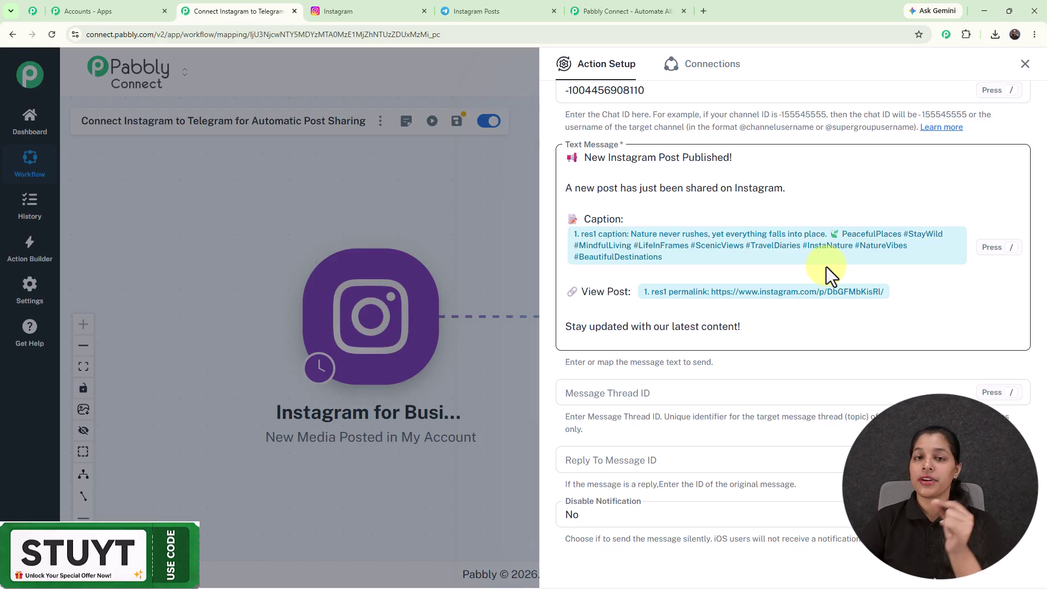
scroll(826, 267, down, 5)
scroll(826, 267, up, 5)
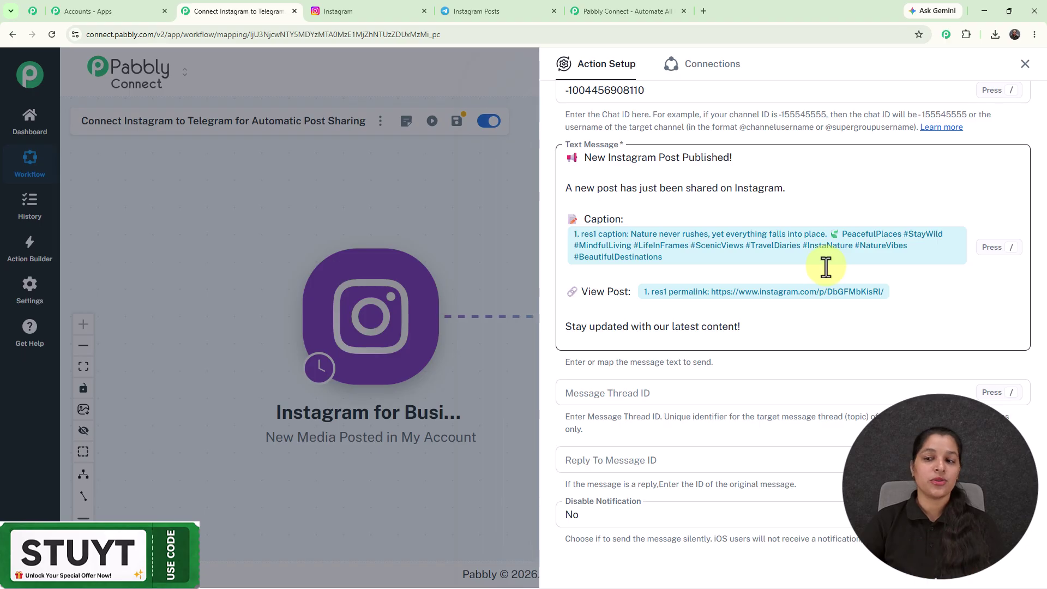
- Save the Telegram Bot action with a test request and bring its received response into view
scroll(826, 266, down, 4)
scroll(826, 267, down, 5)
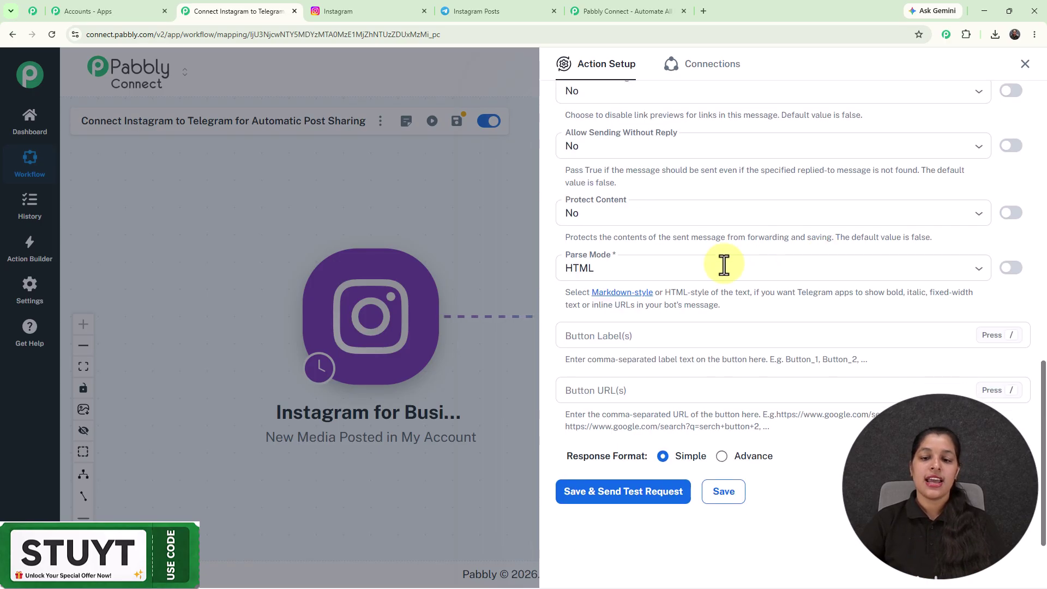
click(579, 497)
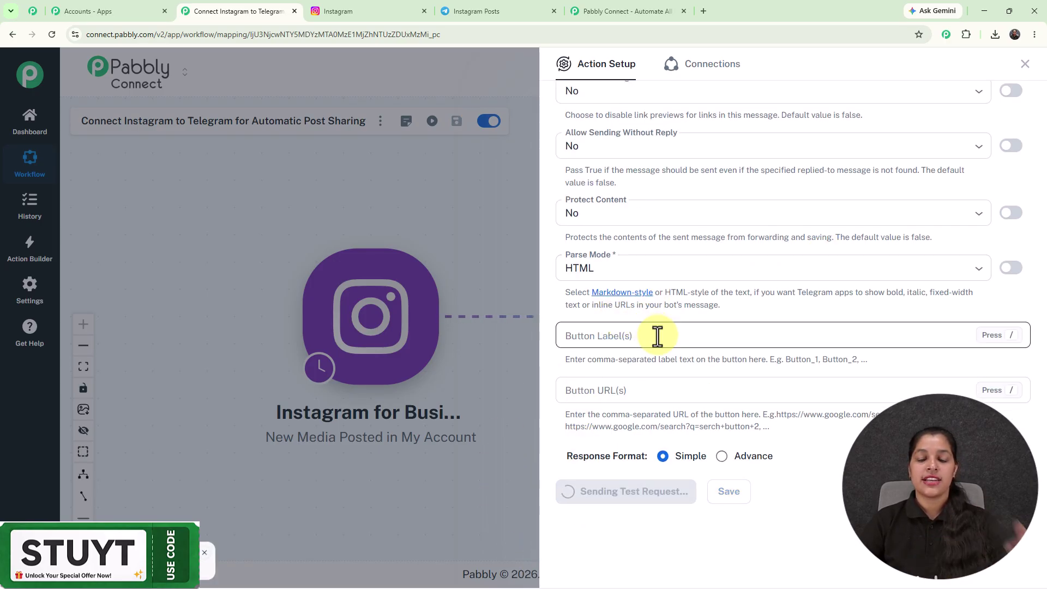
scroll(685, 289, down, 6)
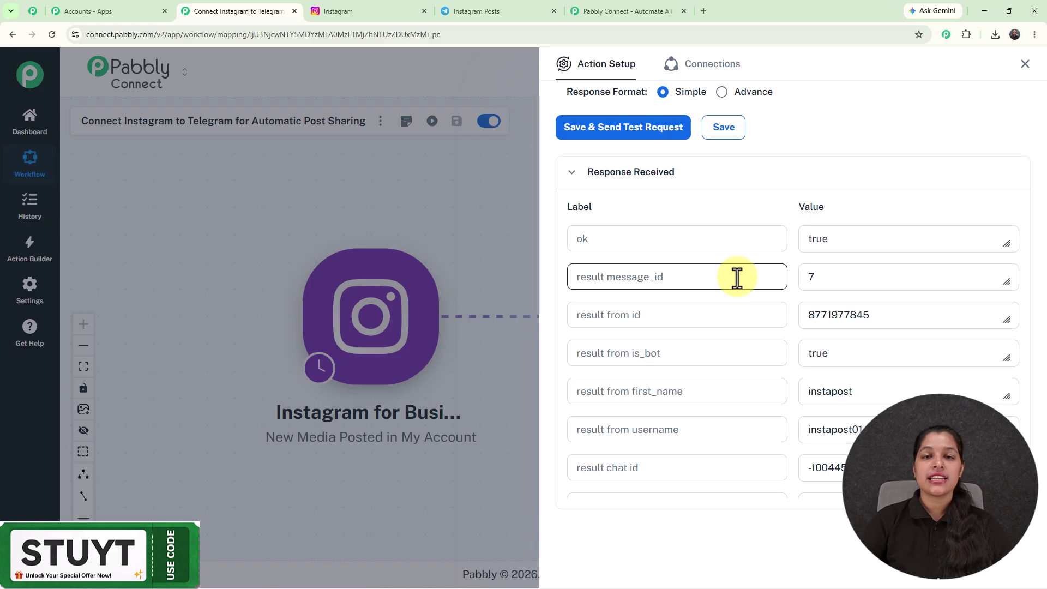
- Switch to Telegram, check the bot's new message and caption in the Instagram Posts group, and open its View Post link
click(492, 3)
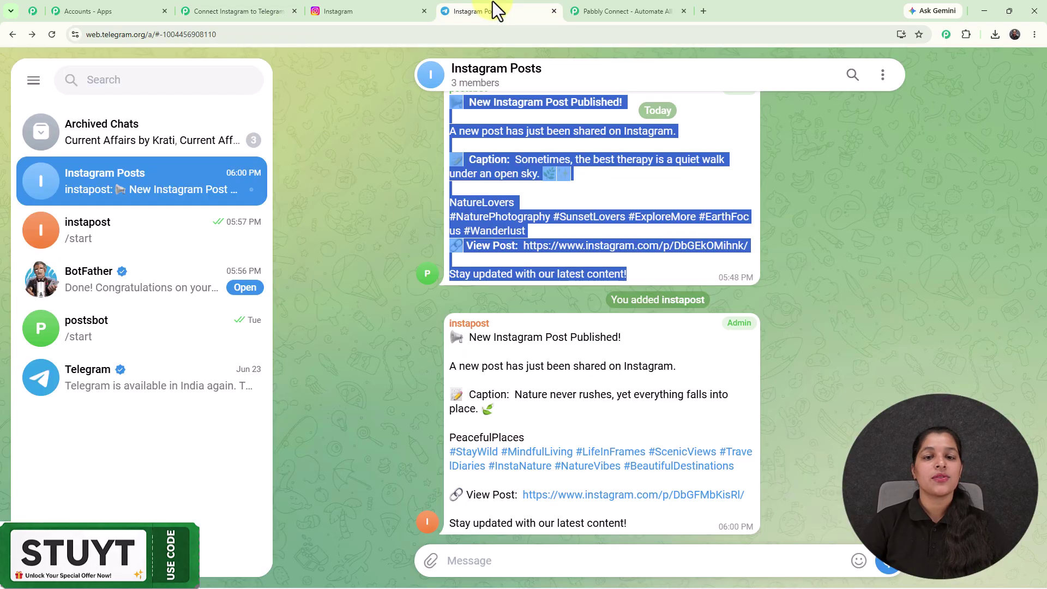
click(926, 221)
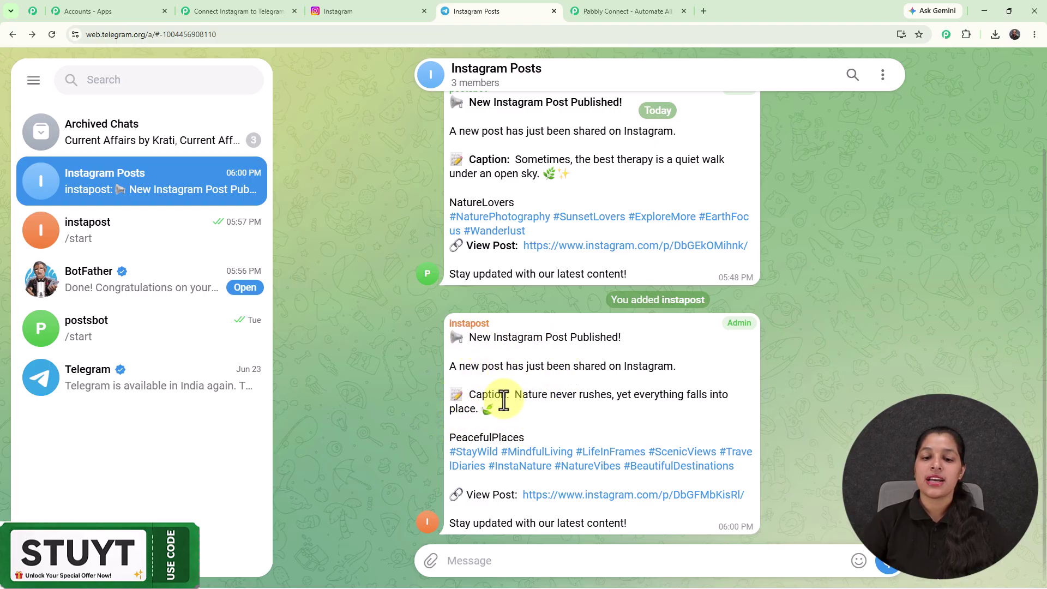
drag(514, 395, 751, 404)
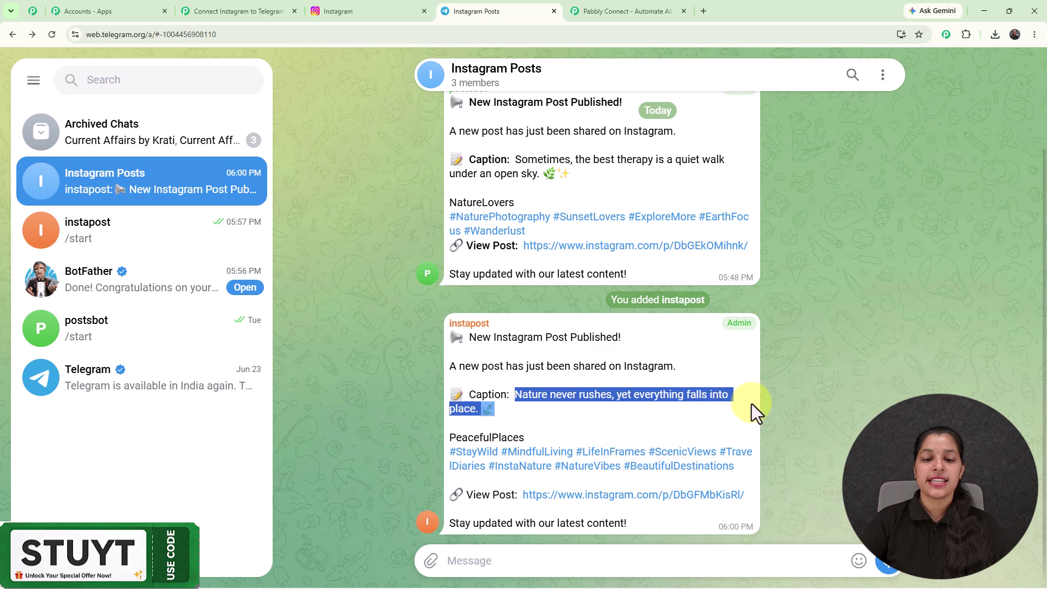
click(786, 319)
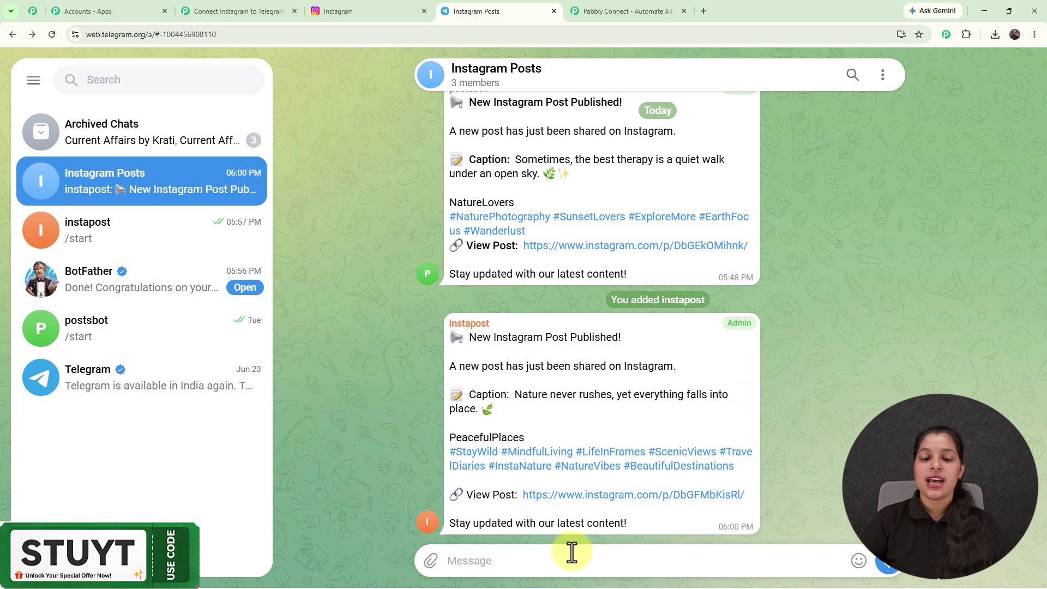
click(579, 496)
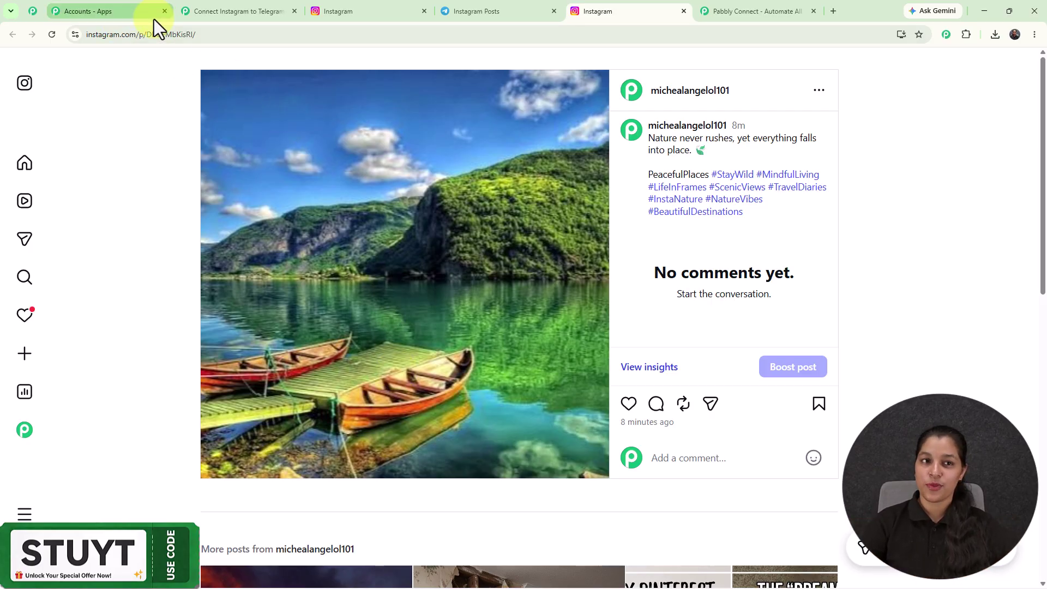
- Return to the Pabbly Connect workflow and close the Telegram Bot action setup
click(240, 11)
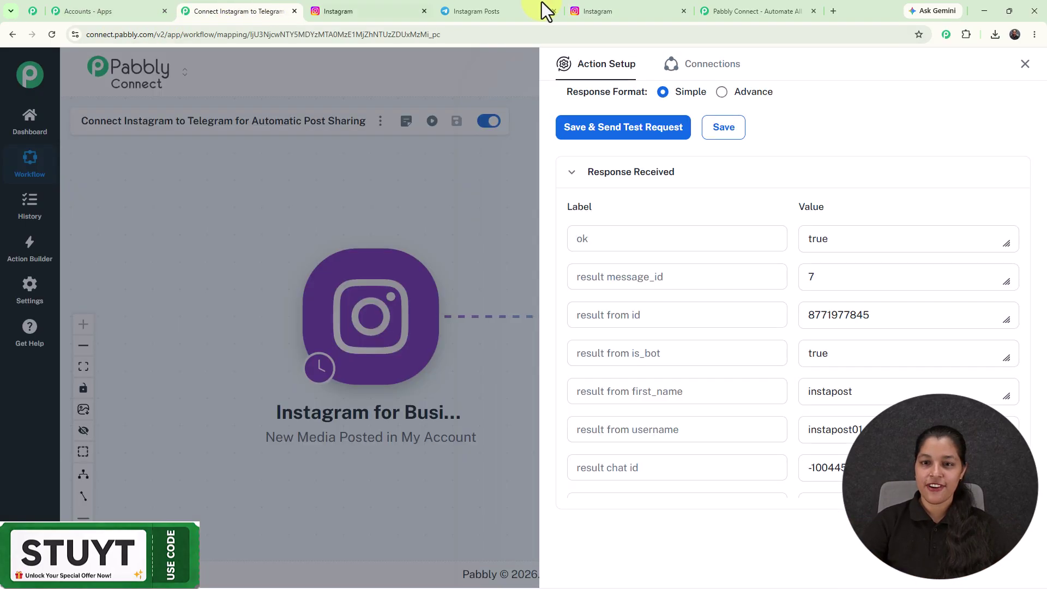
click(1024, 65)
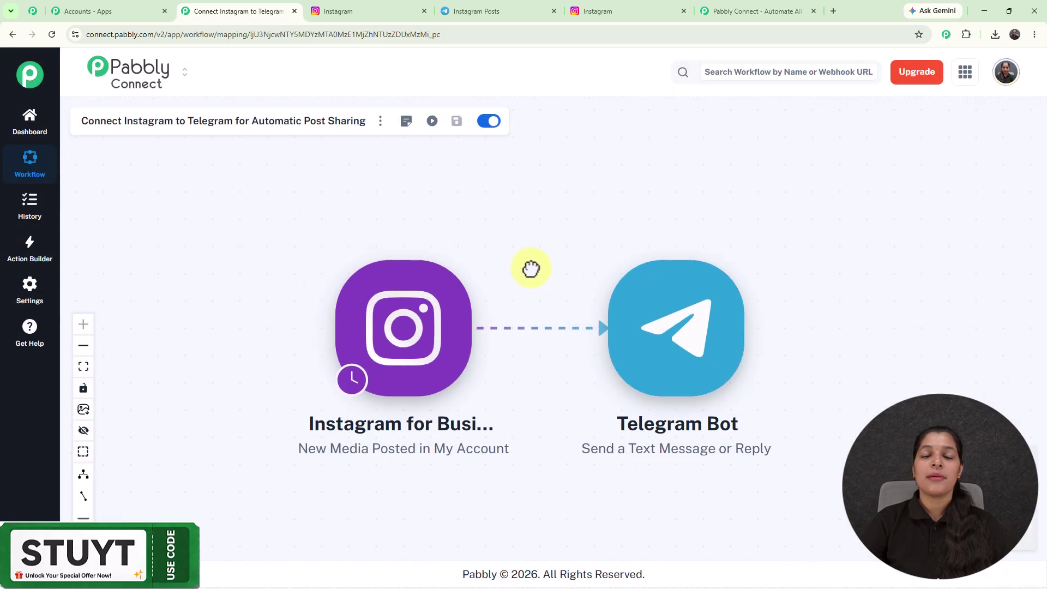